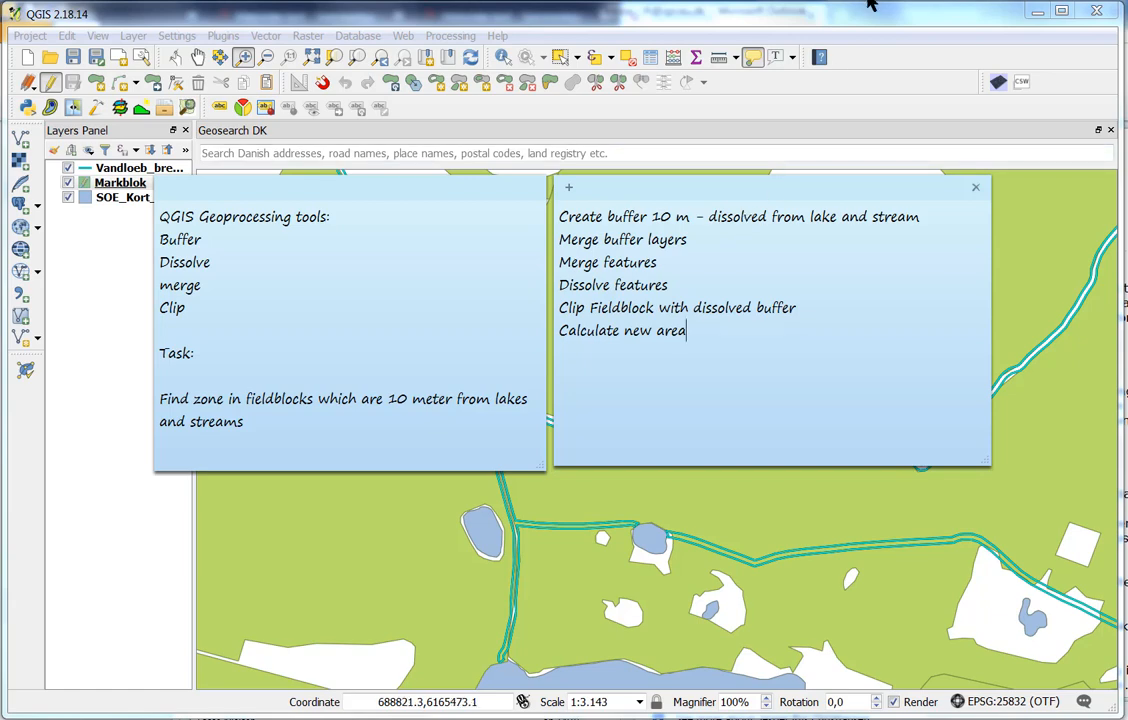
# Step: Select the Vandloeb_bred_Kort_10 stream layer, show the Processing Toolbox and search its algorithms for "buffer"
pyautogui.click(849, 32)
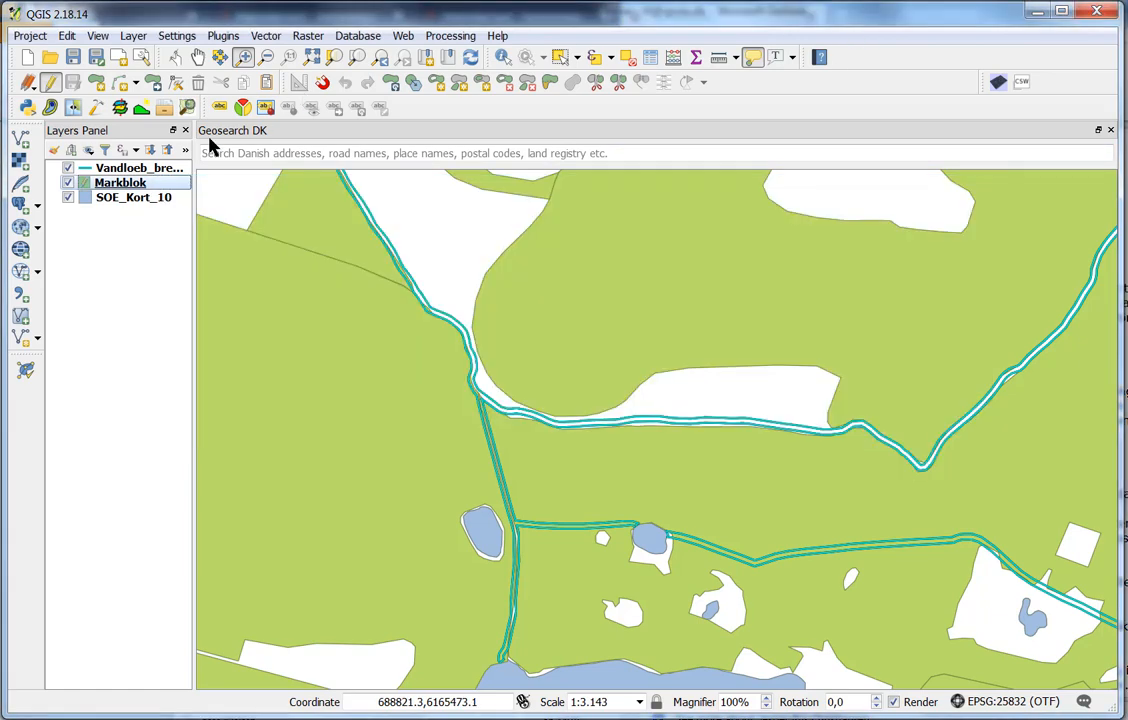
pyautogui.click(154, 170)
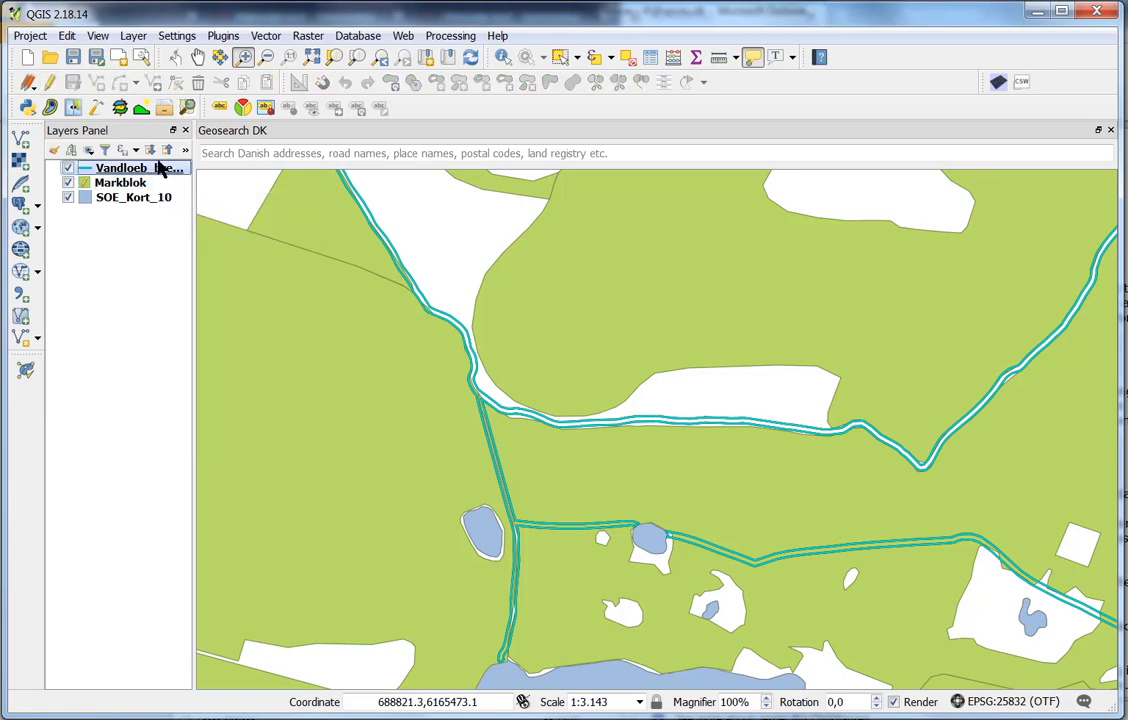
pyautogui.click(450, 36)
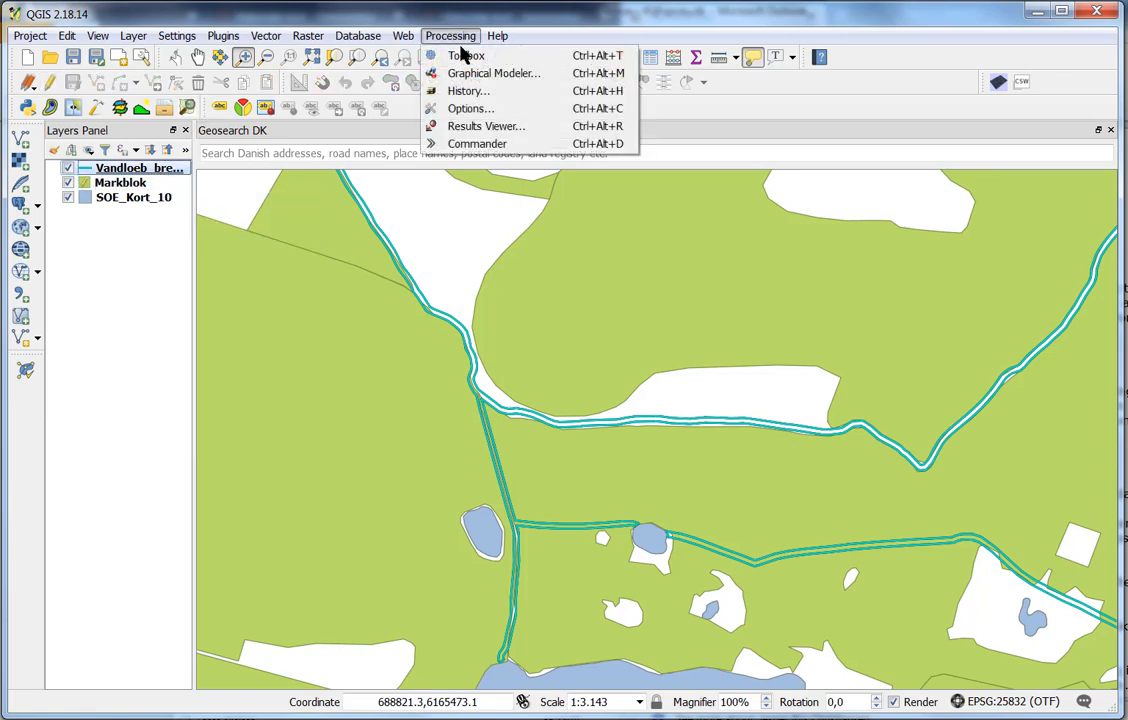
pyautogui.click(465, 55)
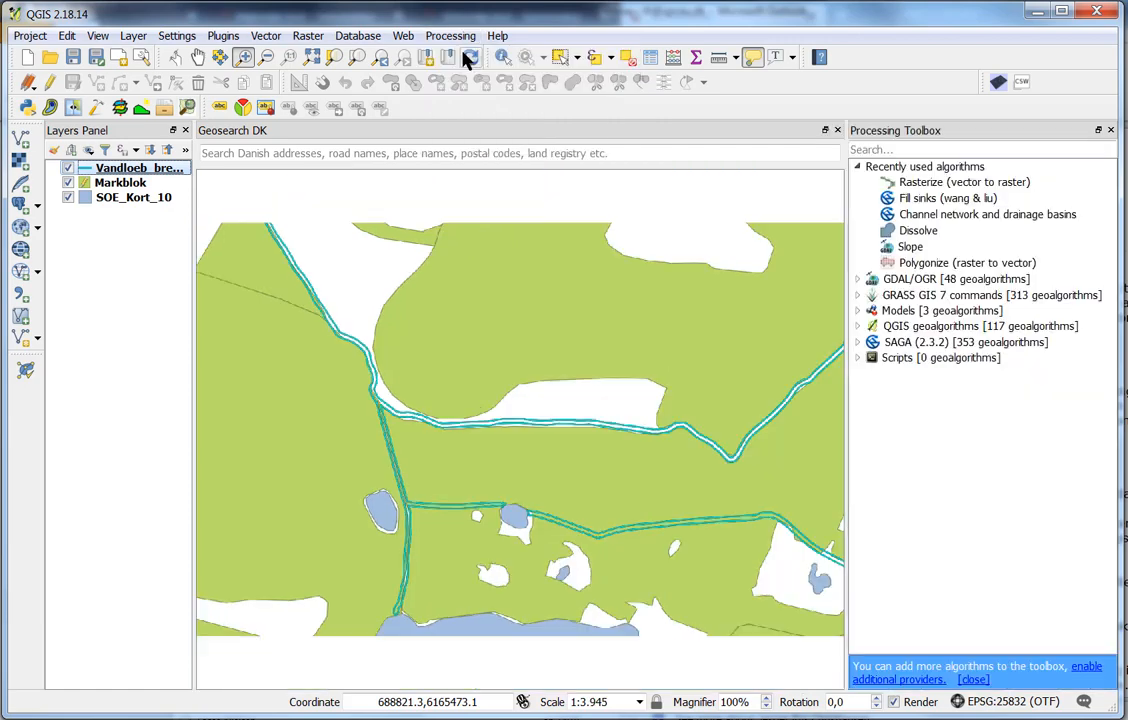
pyautogui.click(860, 166)
pyautogui.click(862, 151)
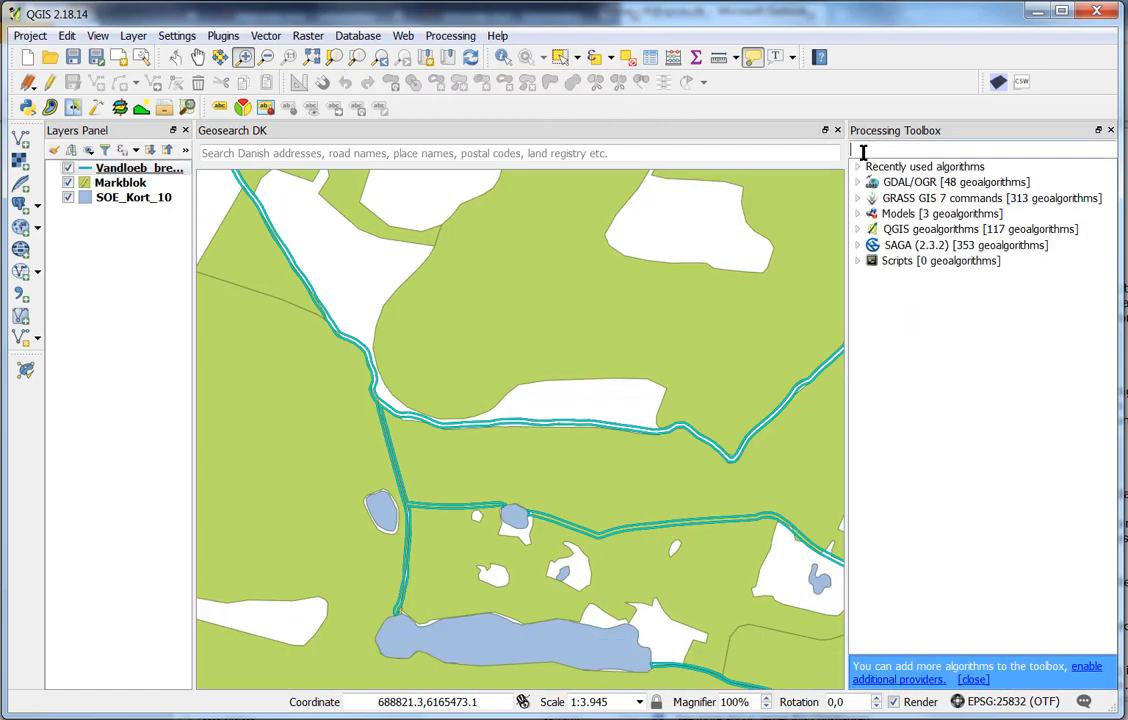
pyautogui.write('buffer')
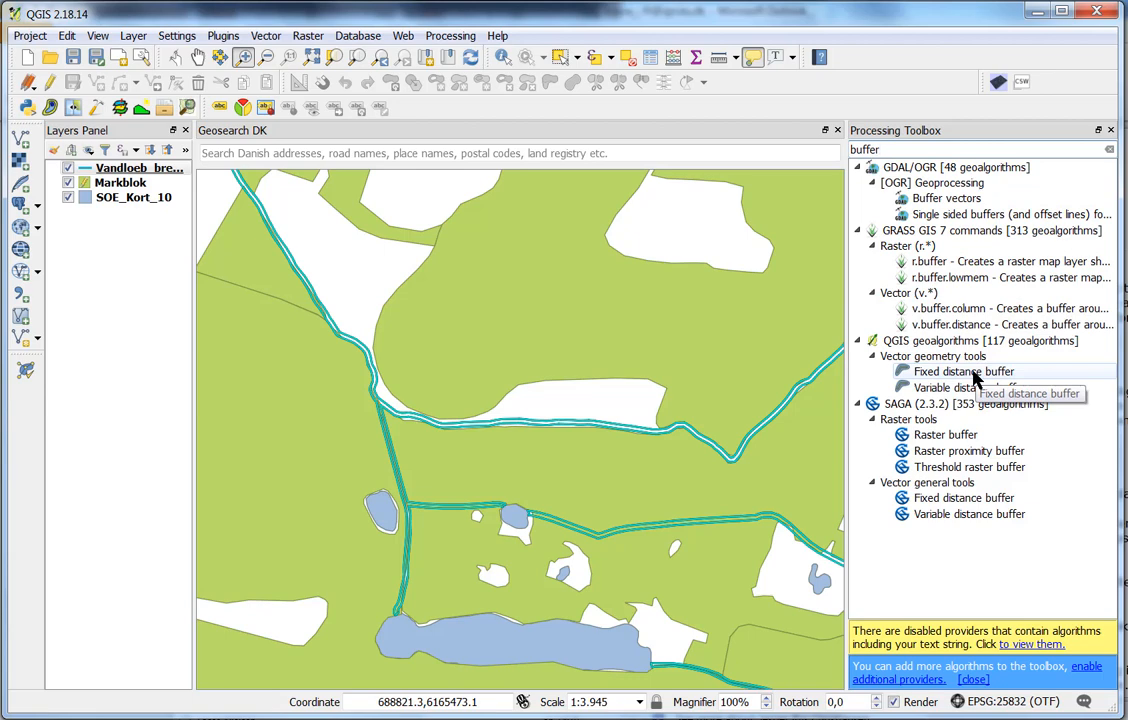
# Step: Run the QGIS Fixed distance buffer on Vandloeb_bred_Kort_10 with distance 10 and dissolved result, output to a temporary layer
pyautogui.click(975, 374)
pyautogui.doubleClick(975, 374)
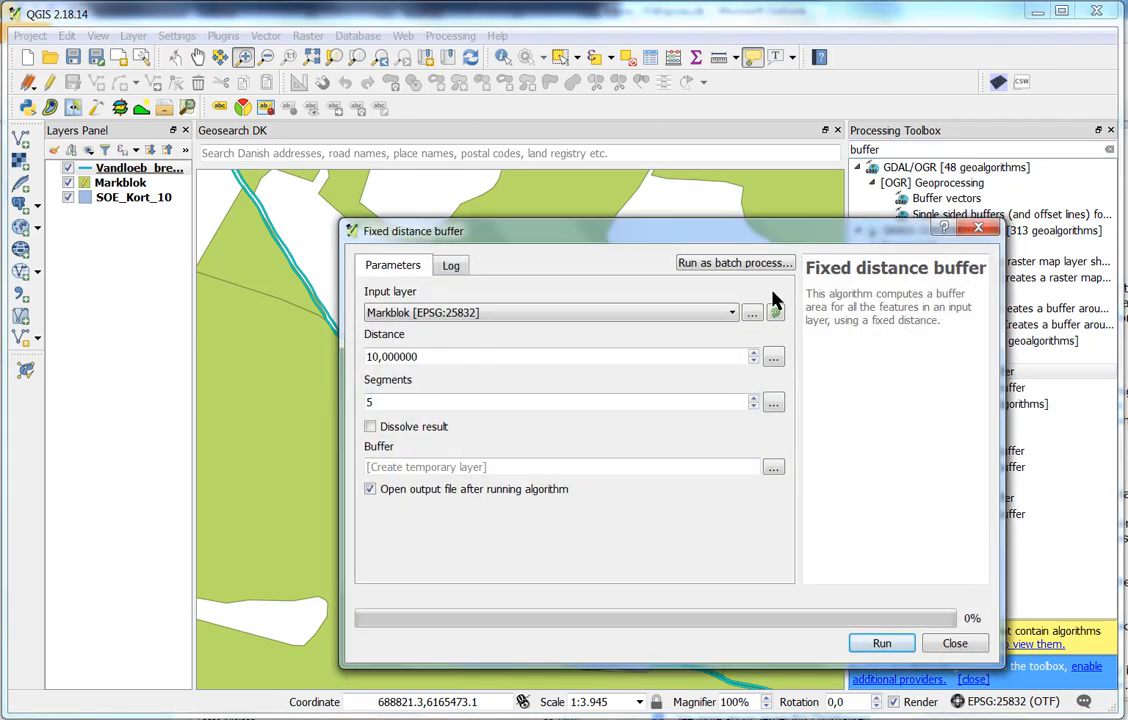
pyautogui.click(545, 316)
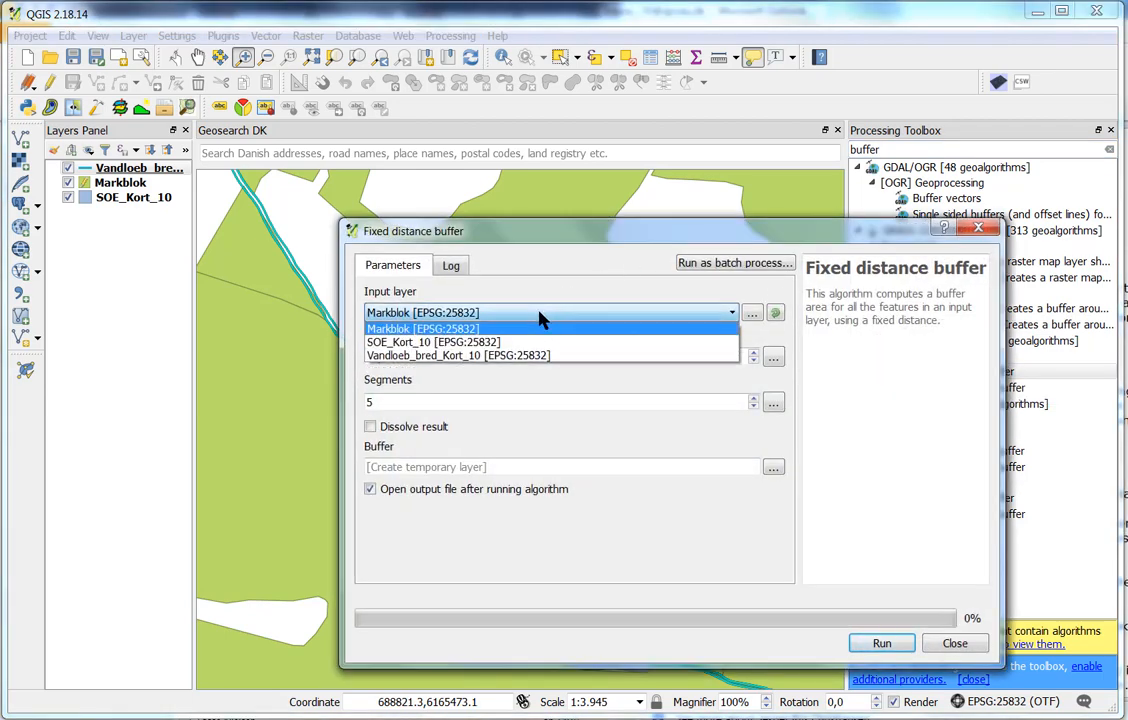
pyautogui.click(493, 356)
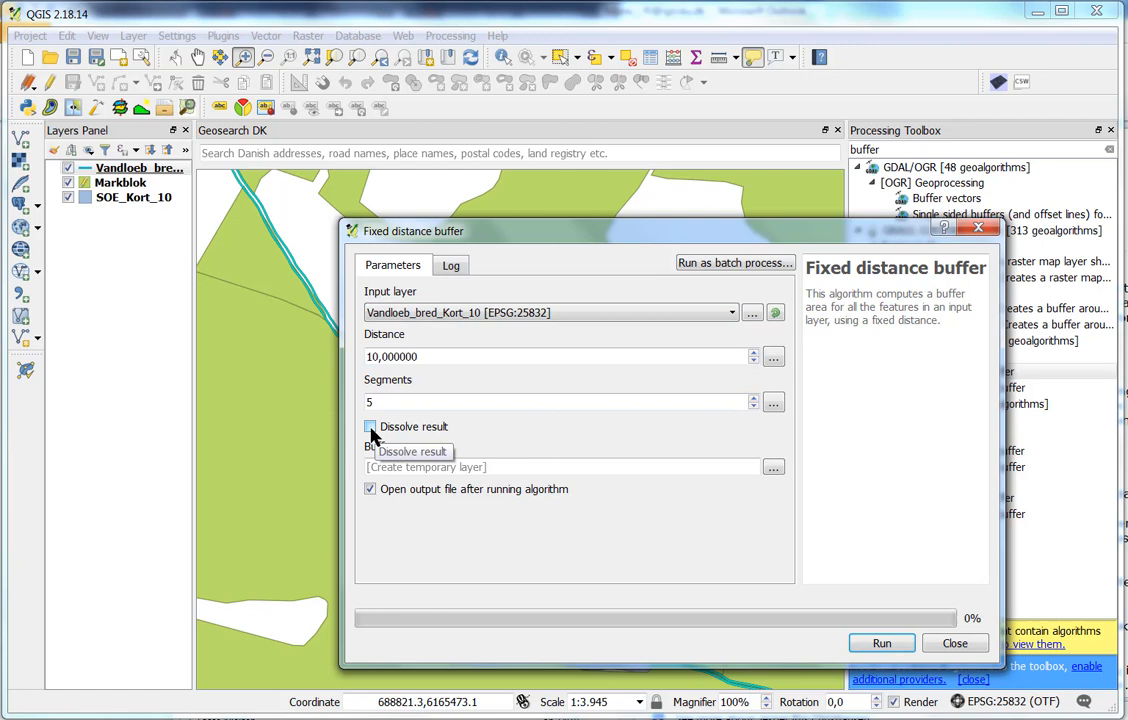
pyautogui.click(370, 428)
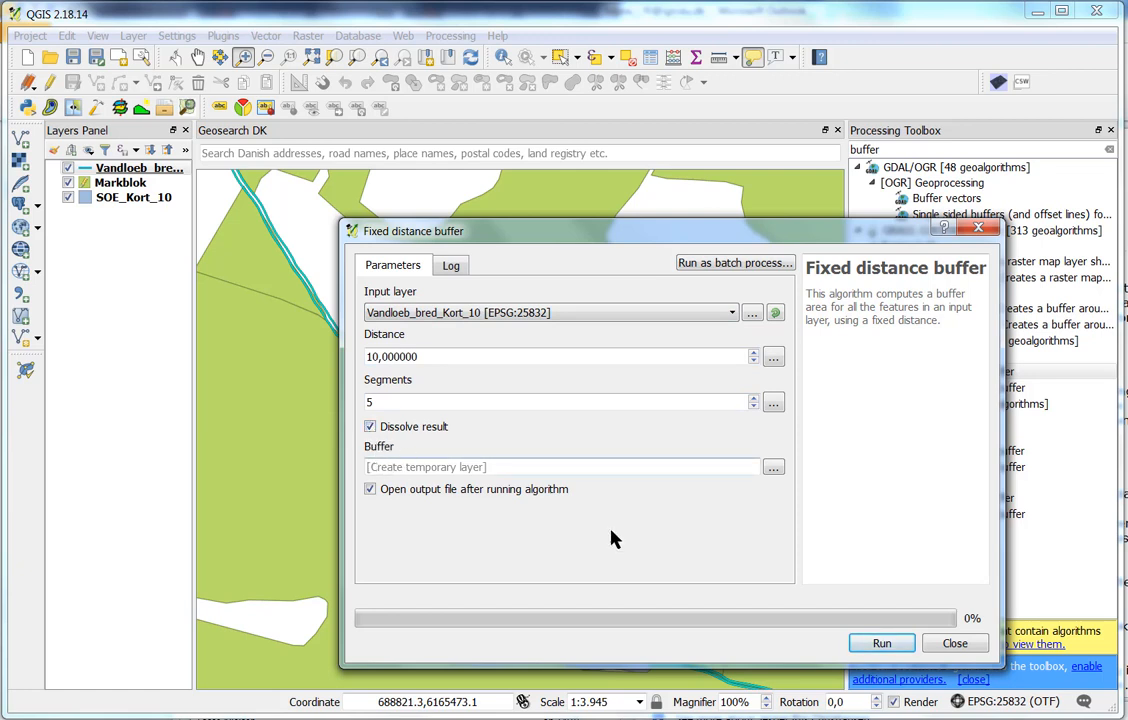
pyautogui.click(881, 645)
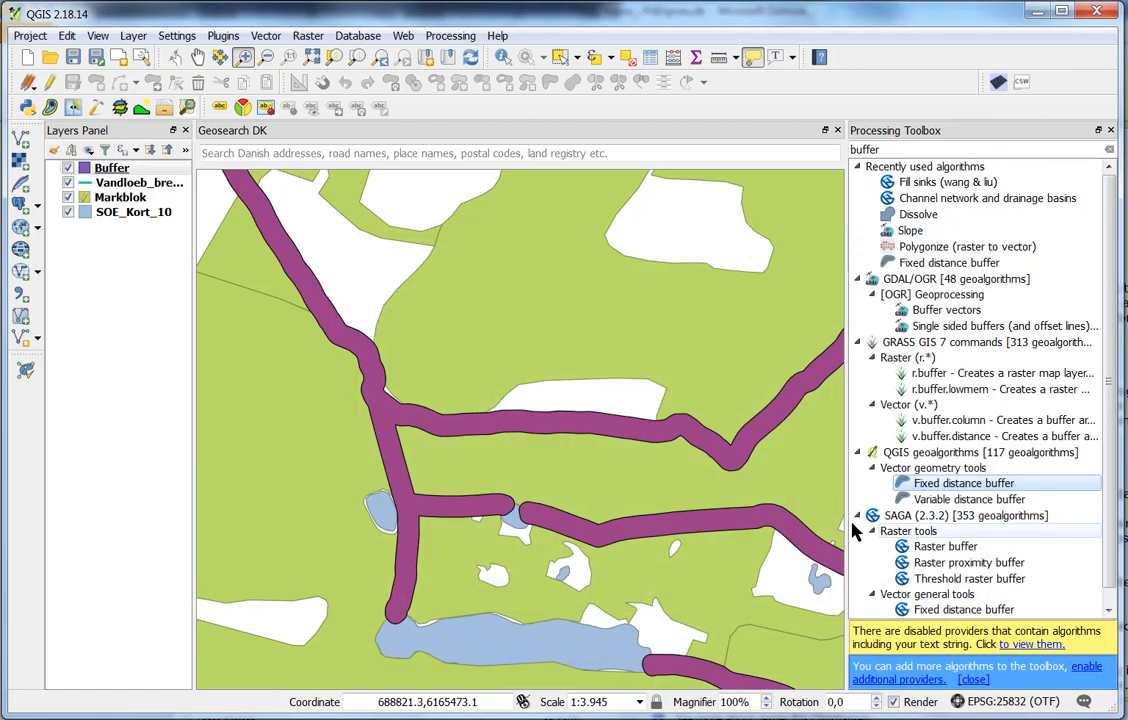
# Step: Move the Vandloeb_bred_Kort_10 layer above its buffer to compare them, and remove the stream layer from the project
pyautogui.moveTo(118, 186); pyautogui.dragTo(136, 168)
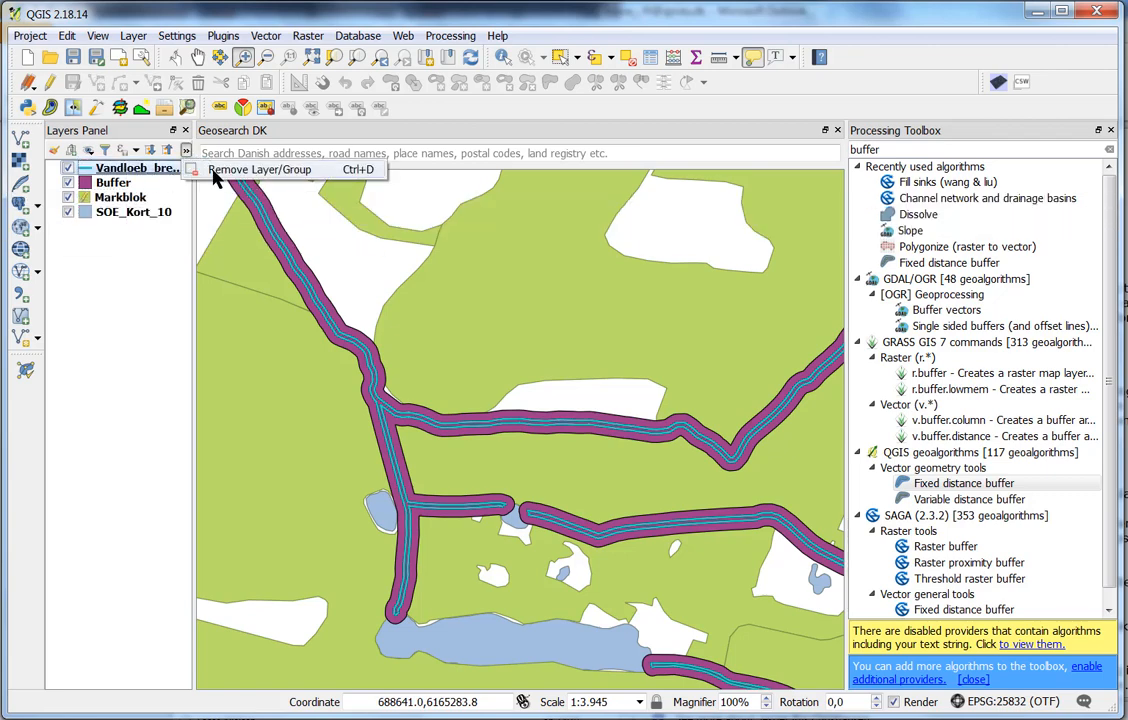
pyautogui.click(186, 151)
pyautogui.click(536, 388)
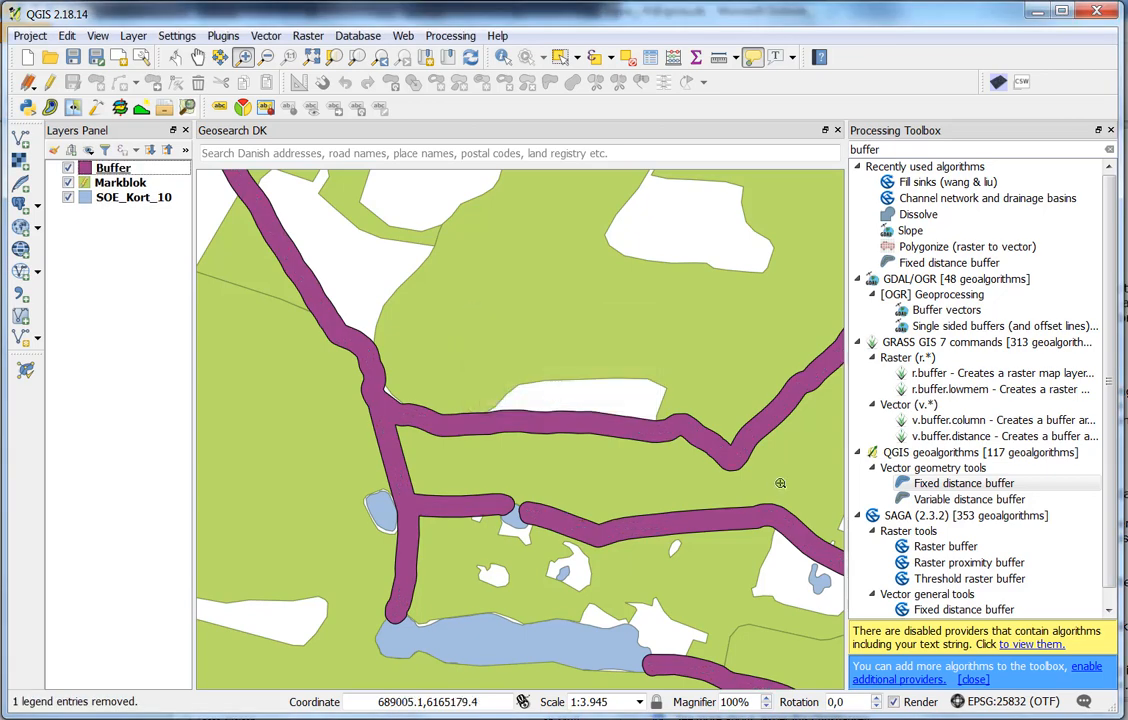
# Step: Run the QGIS Fixed distance buffer on the SOE_Kort_10 lake layer with distance 10 and dissolved result, as a temporary layer
pyautogui.doubleClick(916, 485)
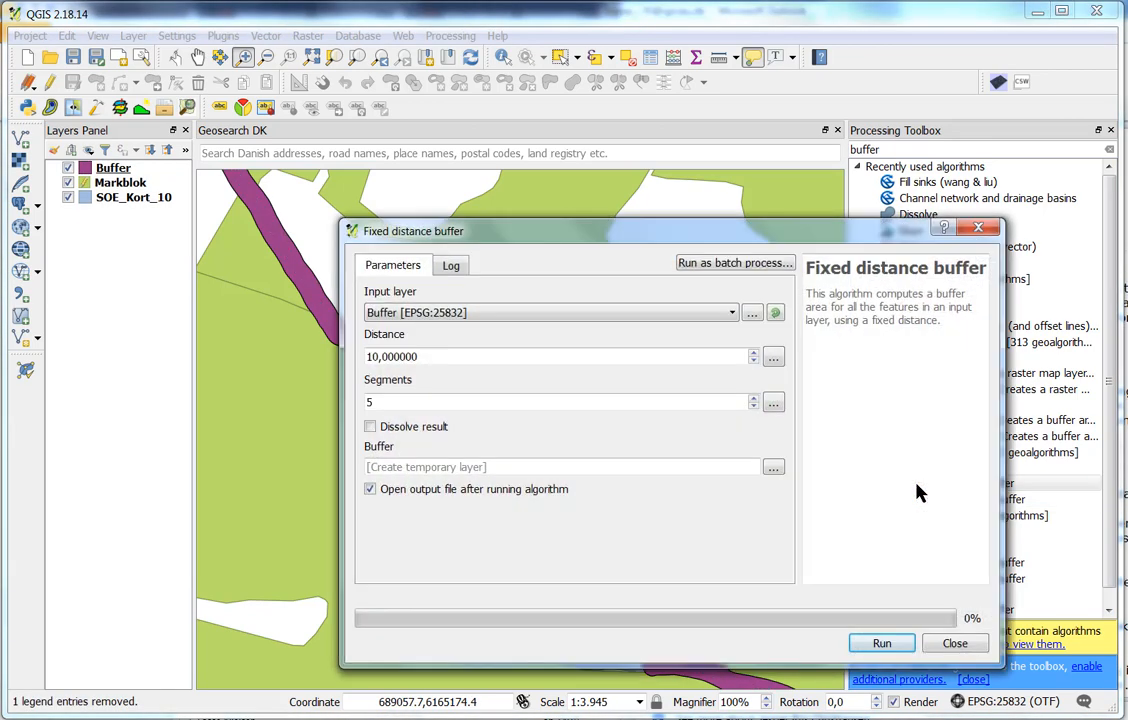
pyautogui.click(597, 314)
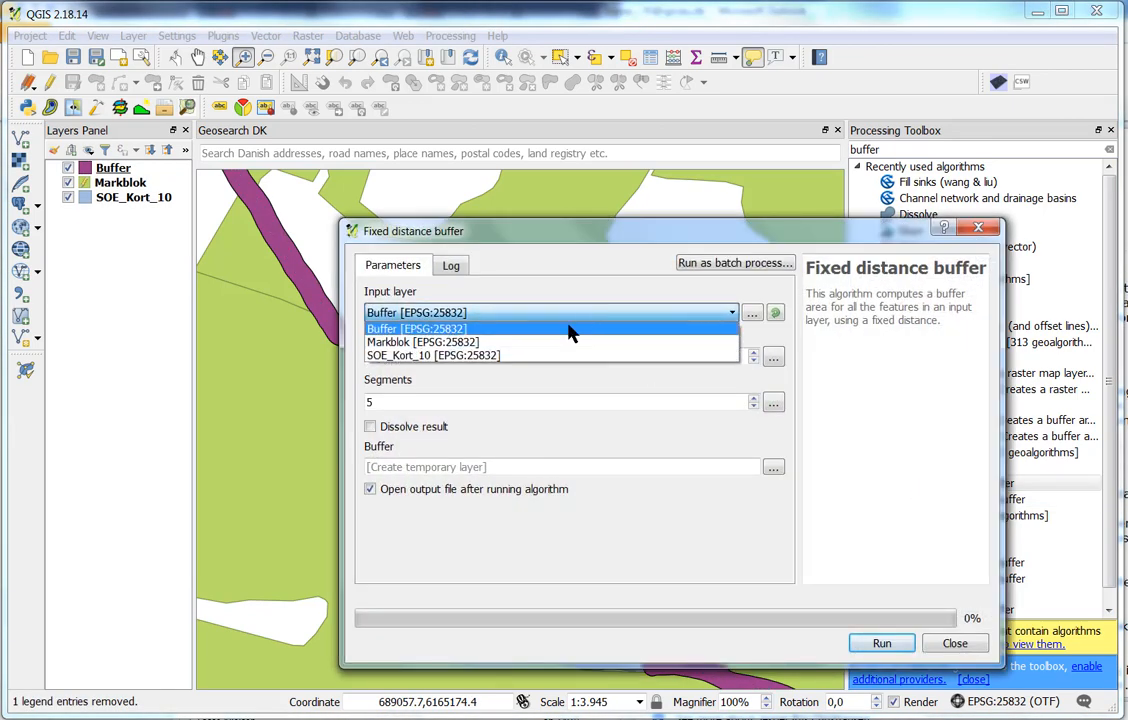
pyautogui.click(530, 355)
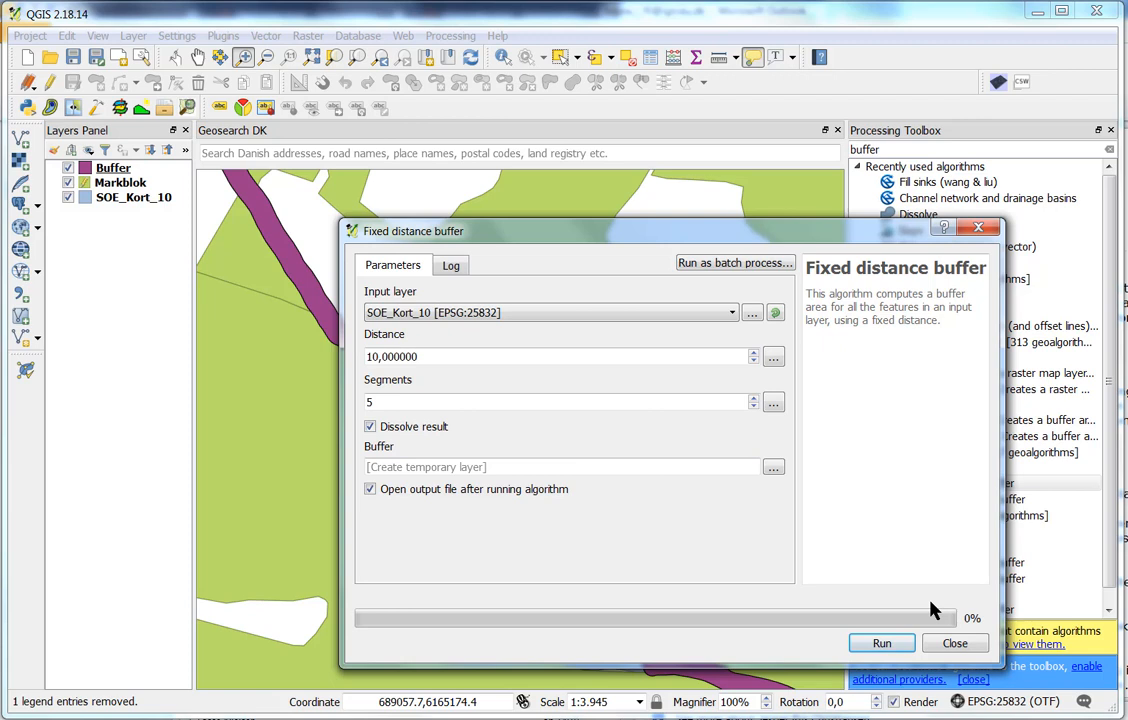
pyautogui.click(885, 648)
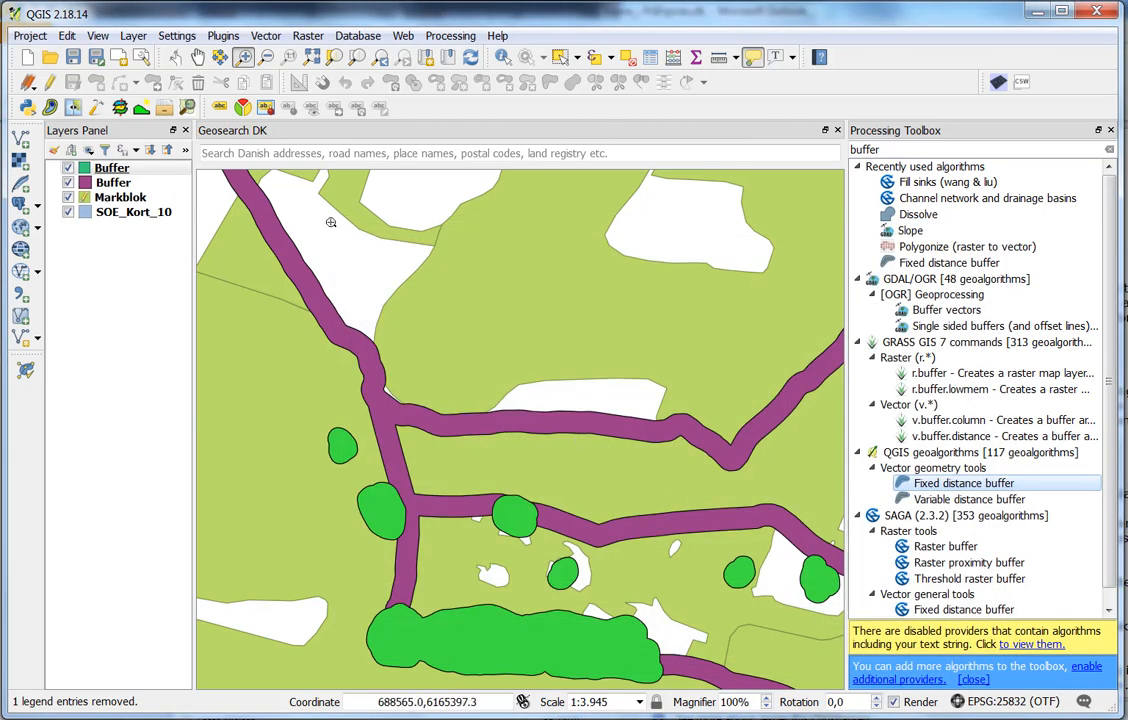
# Step: Move the SOE_Kort_10 layer above the buffers to compare them, and remove the lake layer from the project
pyautogui.moveTo(170, 218); pyautogui.dragTo(183, 171)
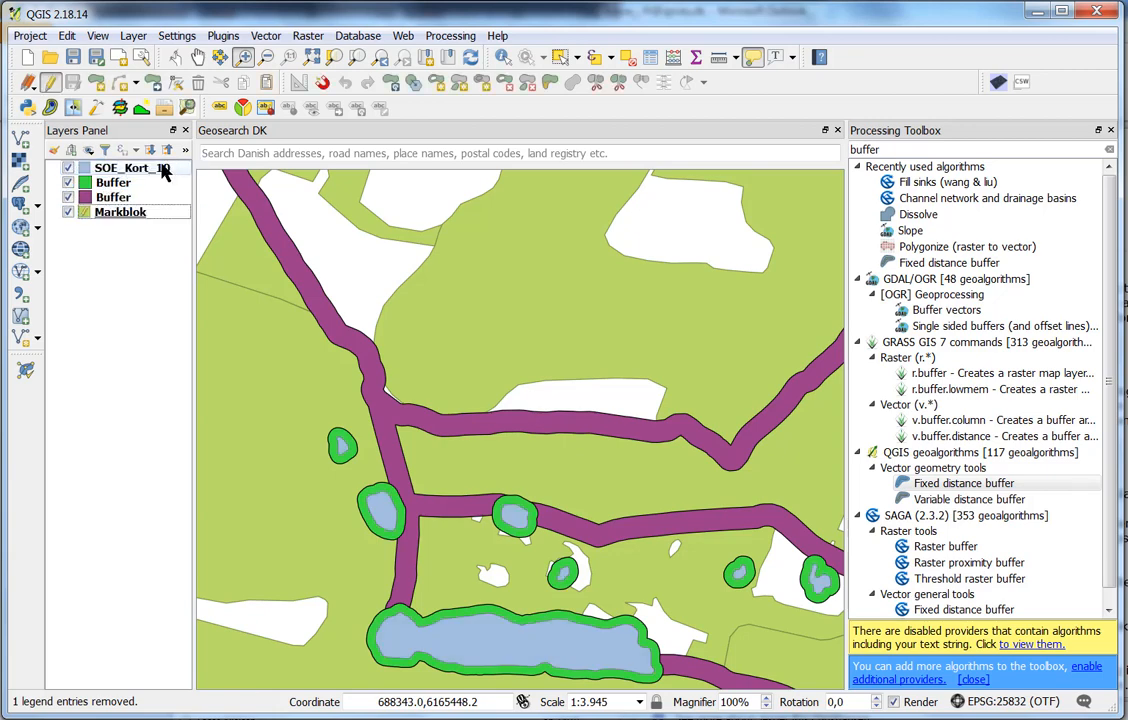
pyautogui.click(162, 167)
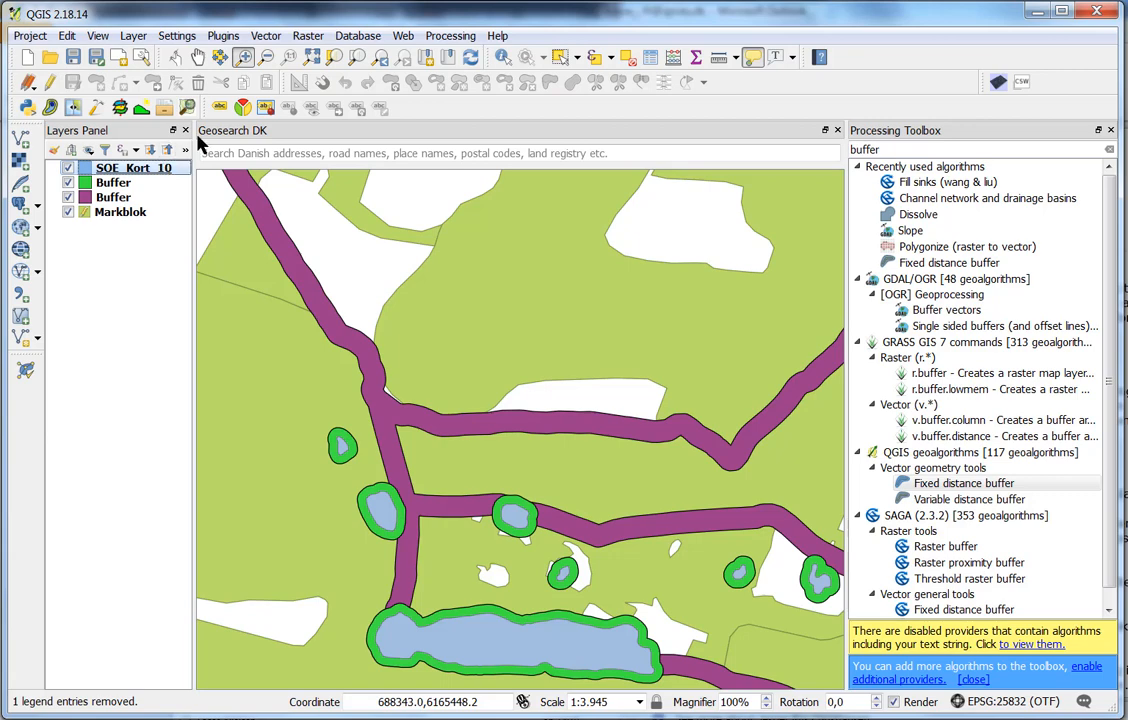
pyautogui.click(185, 149)
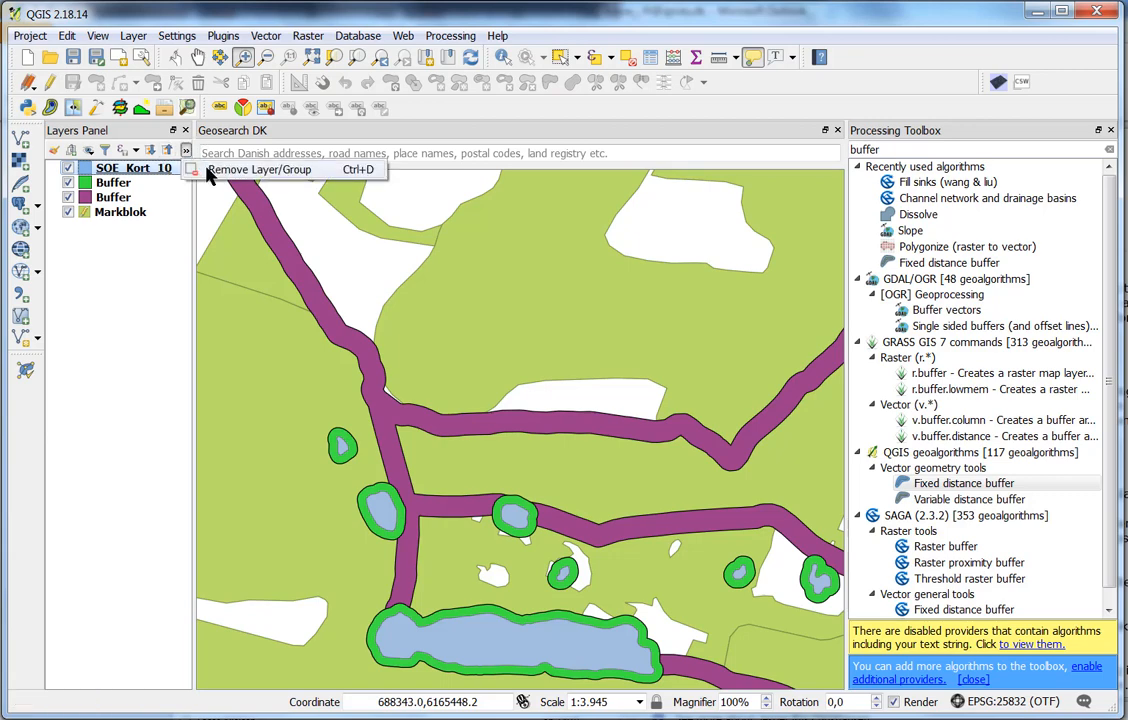
pyautogui.click(208, 172)
pyautogui.click(535, 388)
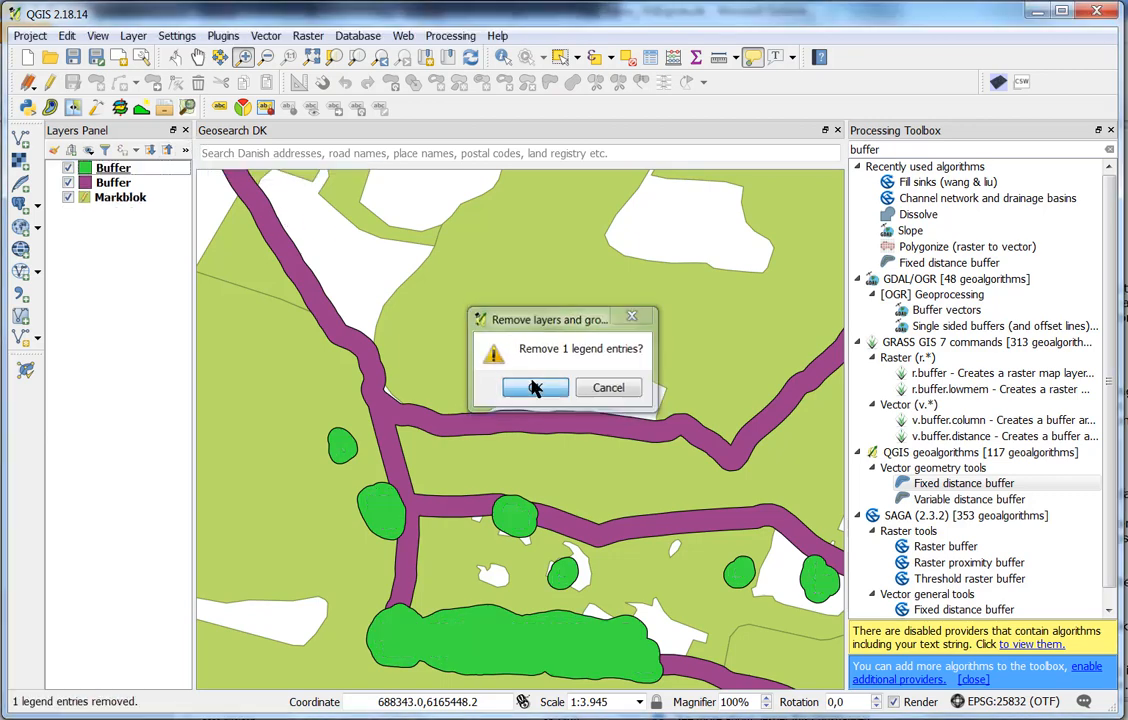
# Step: Find the QGIS Merge vector layers tool and merge the two Buffer layers into one temporary layer
pyautogui.doubleClick(857, 150)
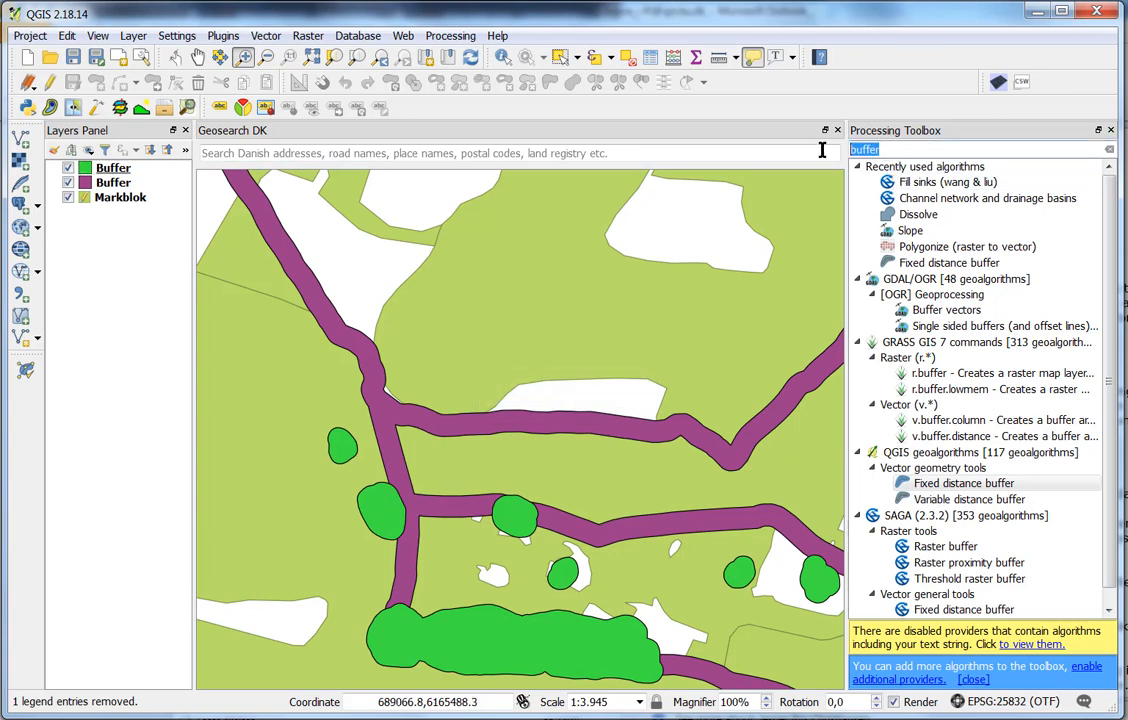
pyautogui.write('merge')
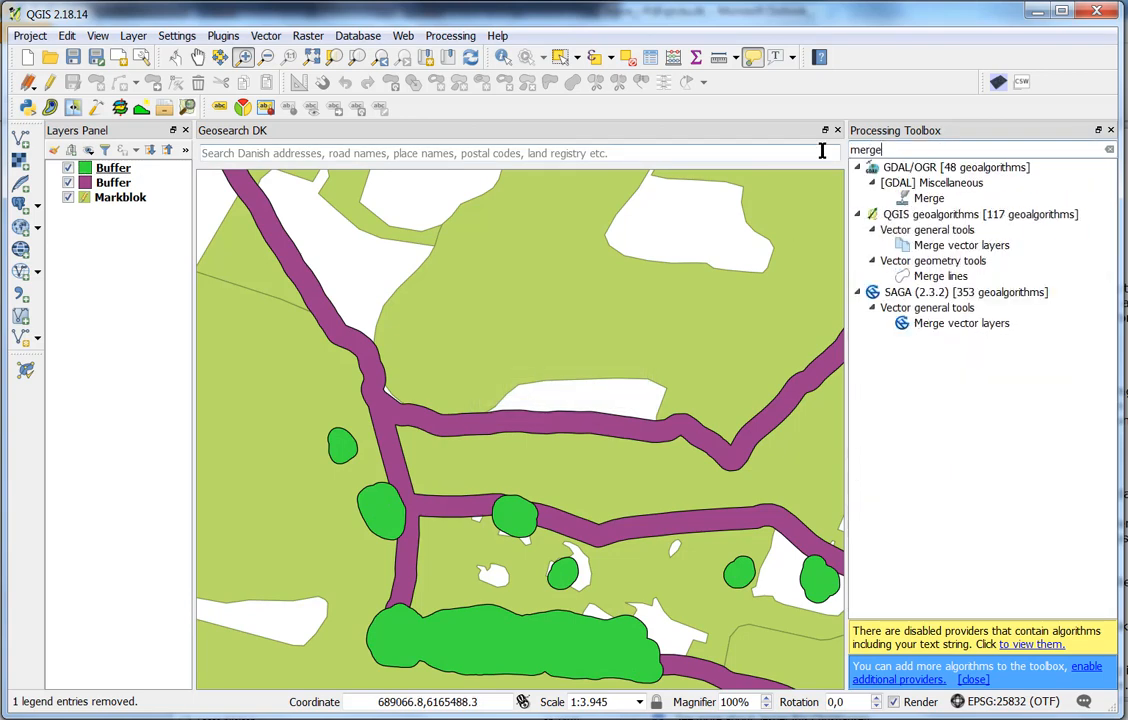
pyautogui.doubleClick(933, 247)
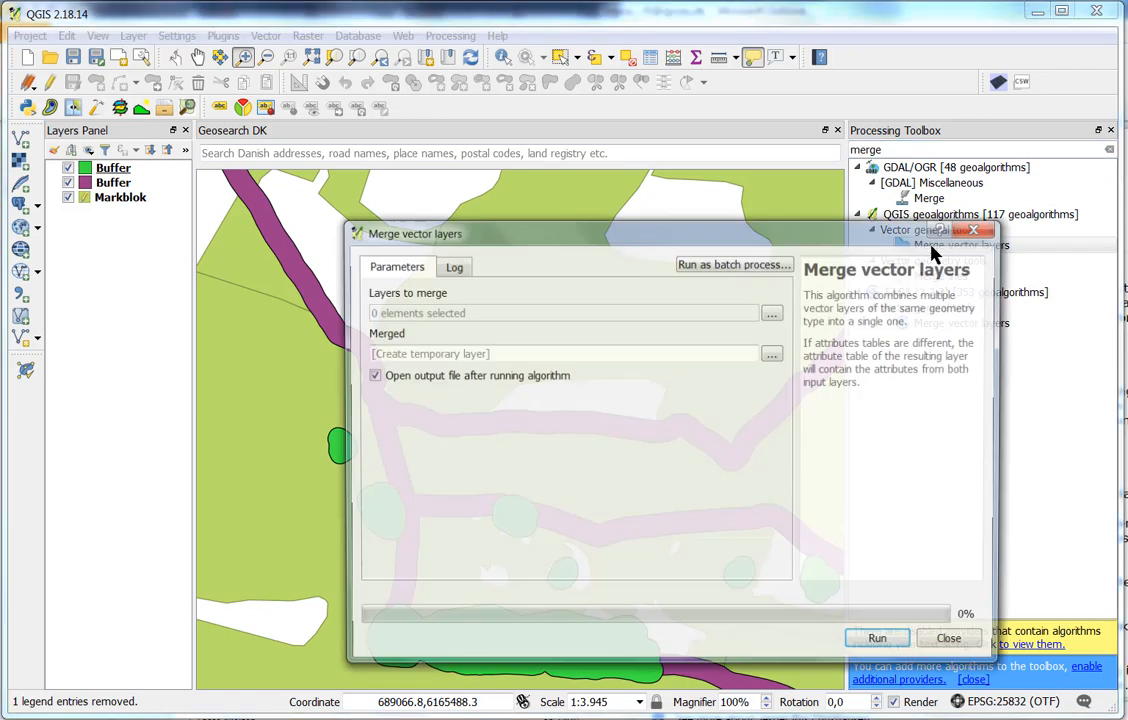
pyautogui.click(773, 313)
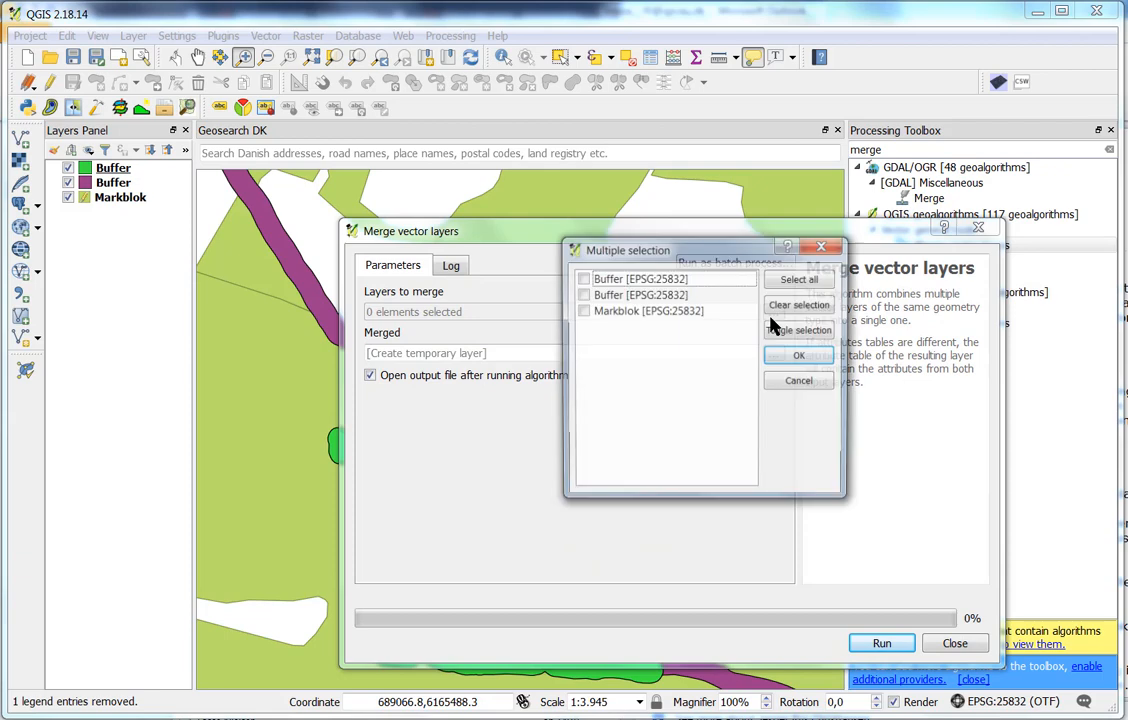
pyautogui.click(582, 279)
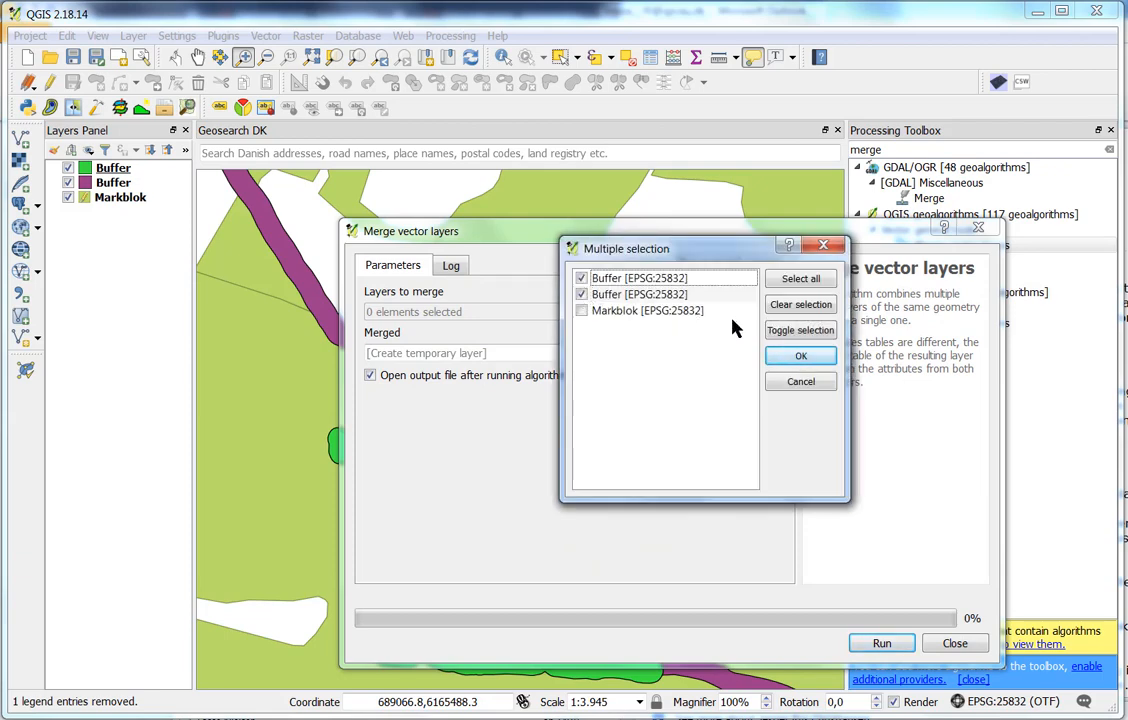
pyautogui.click(799, 357)
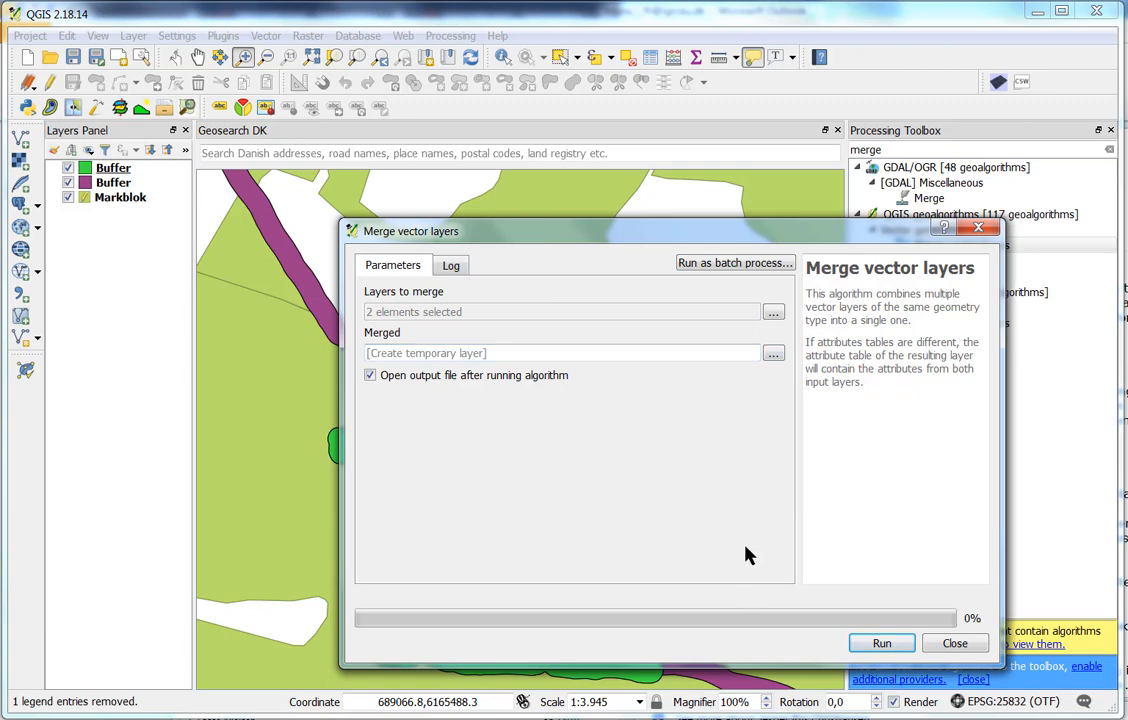
pyautogui.click(881, 643)
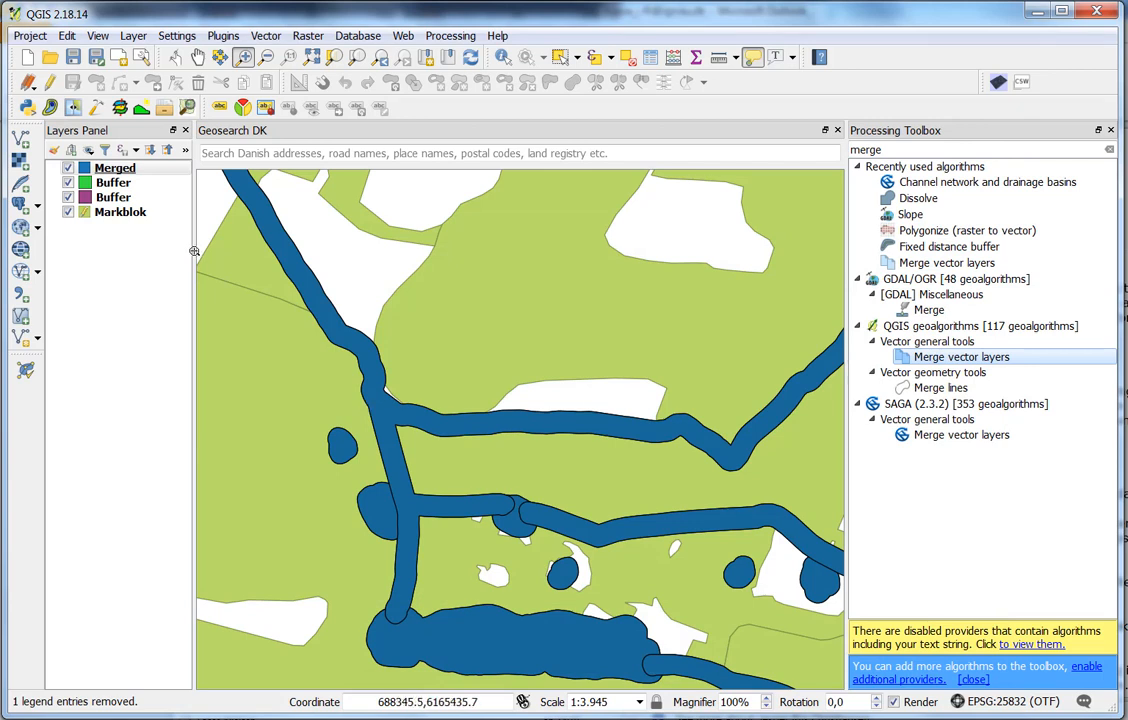
# Step: Remove both original Buffer layers from the project, keeping Merged and Markblok
pyautogui.click(118, 184)
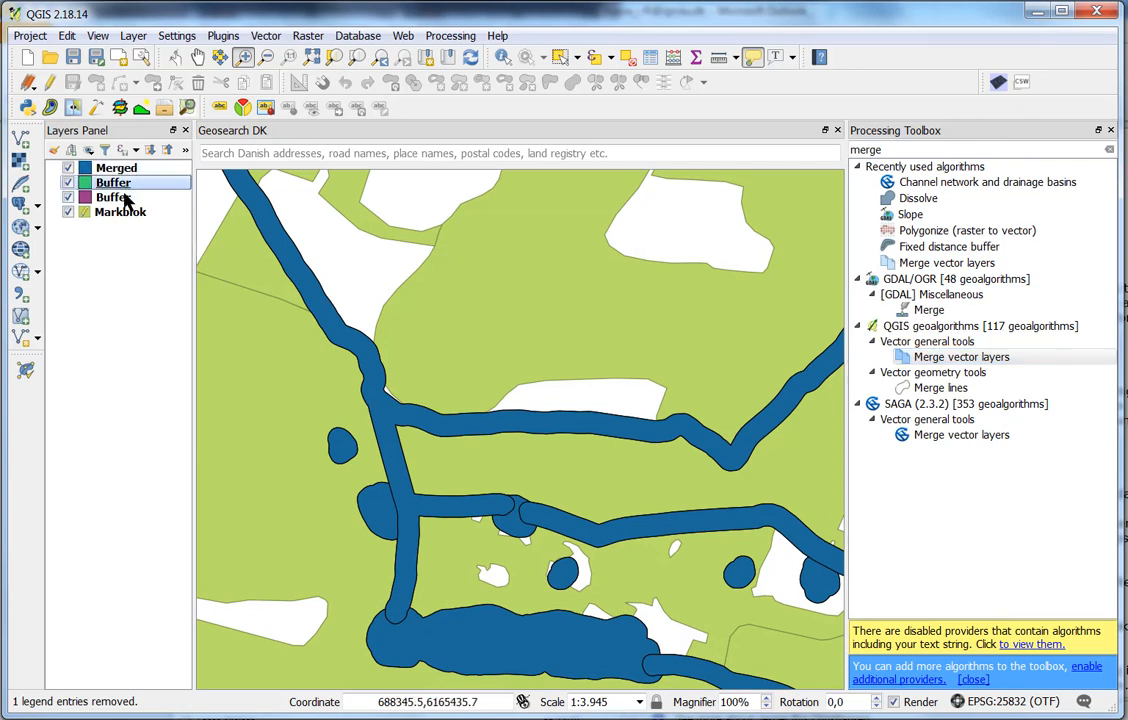
pyautogui.keyDown('ctrl'); pyautogui.click(122, 199); pyautogui.keyUp('ctrl')
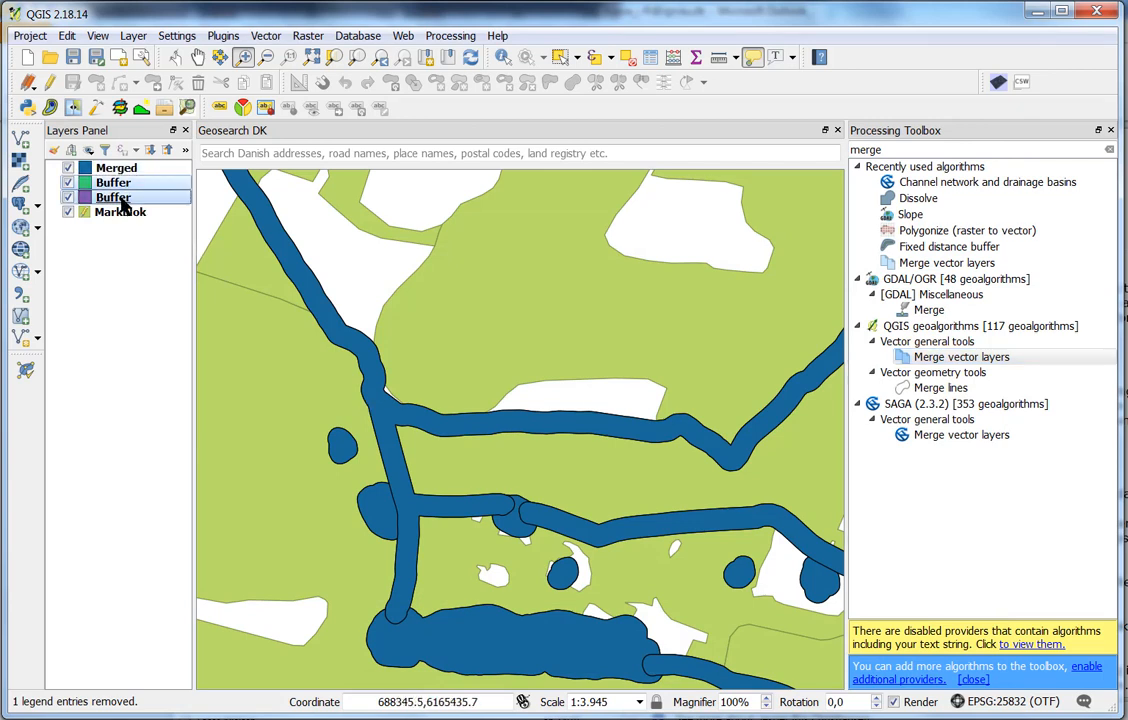
pyautogui.click(185, 150)
pyautogui.click(206, 171)
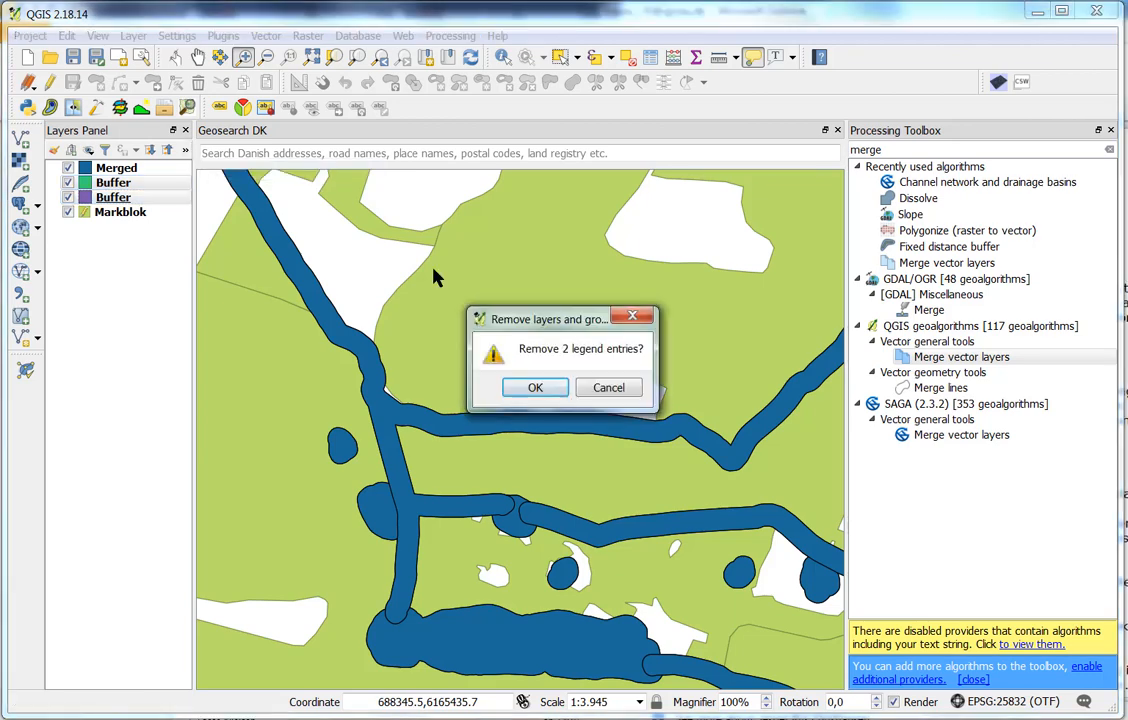
pyautogui.click(556, 390)
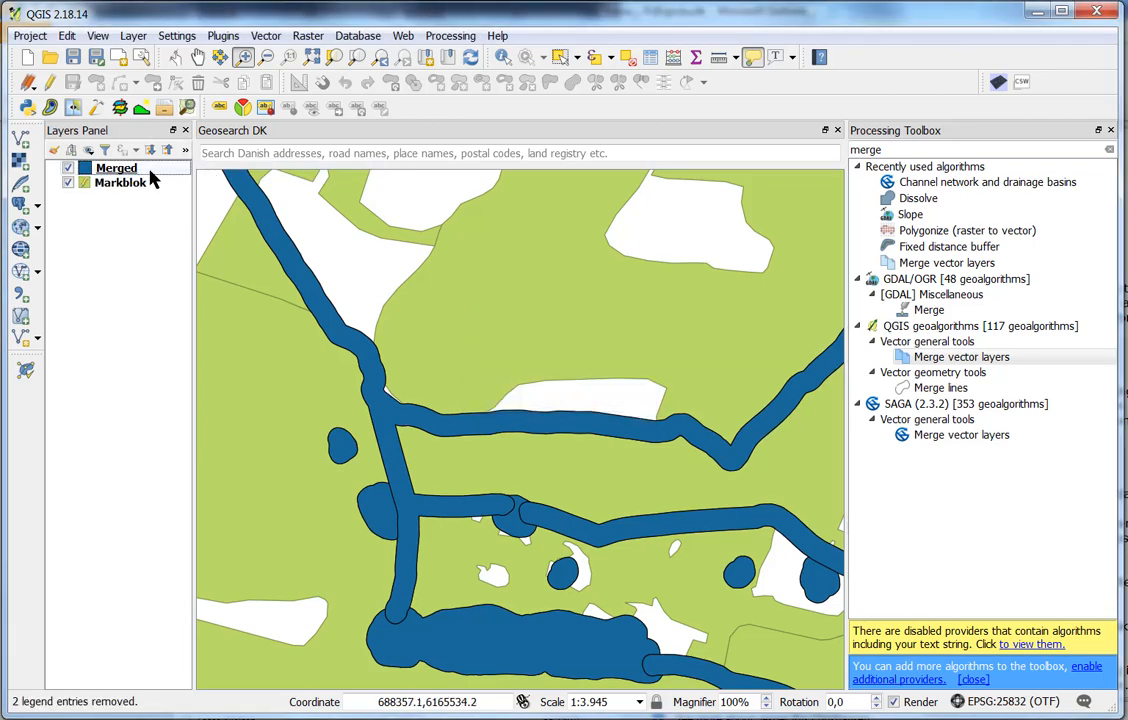
# Step: Examine the features in the Merged layer's attribute table, and close the table
pyautogui.click(650, 58)
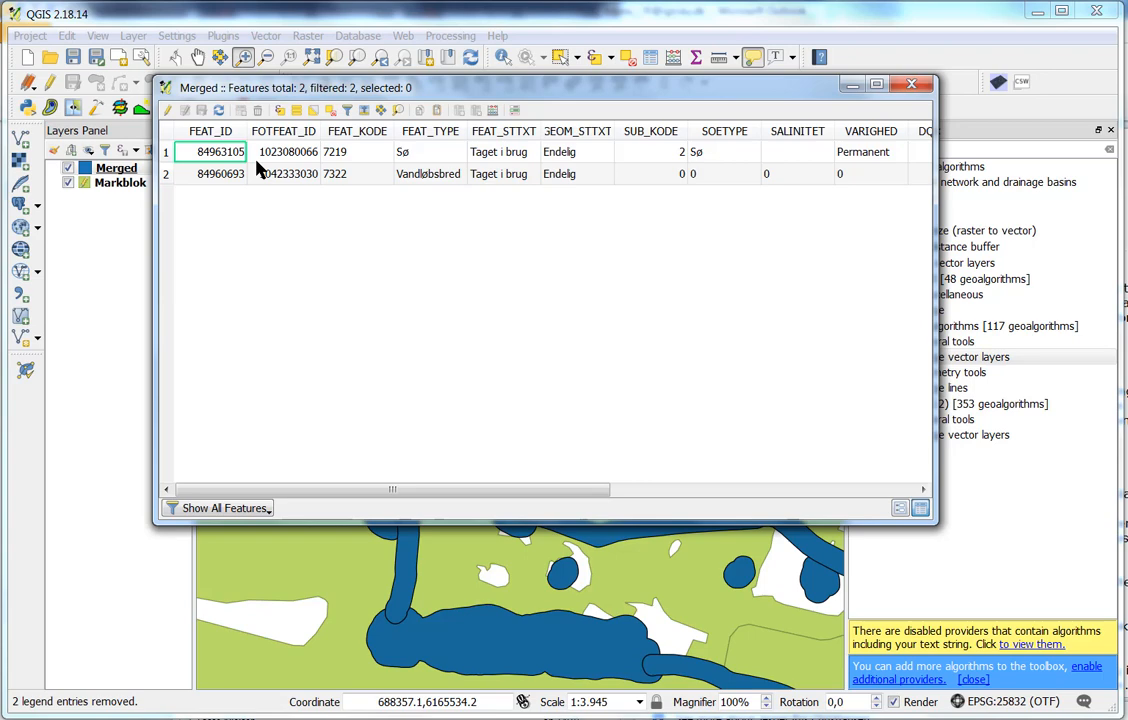
pyautogui.click(909, 85)
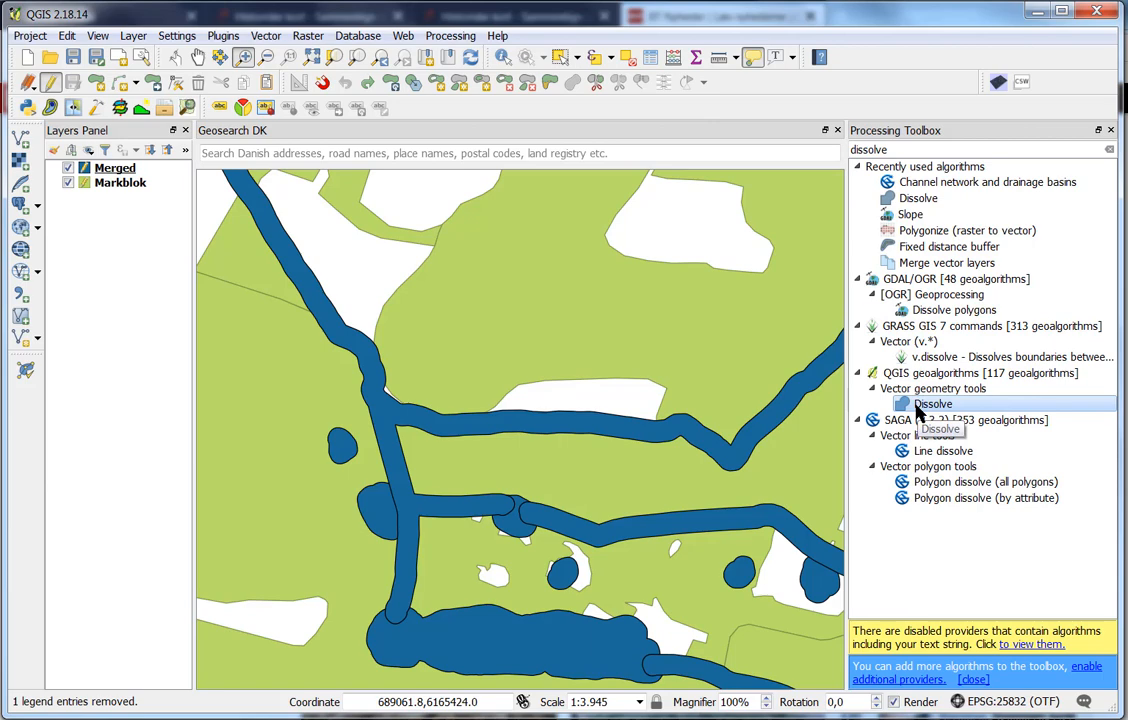
# Step: Dissolve all features of the Merged layer into a temporary layer using the QGIS Dissolve tool, without ID fields
pyautogui.doubleClick(930, 404)
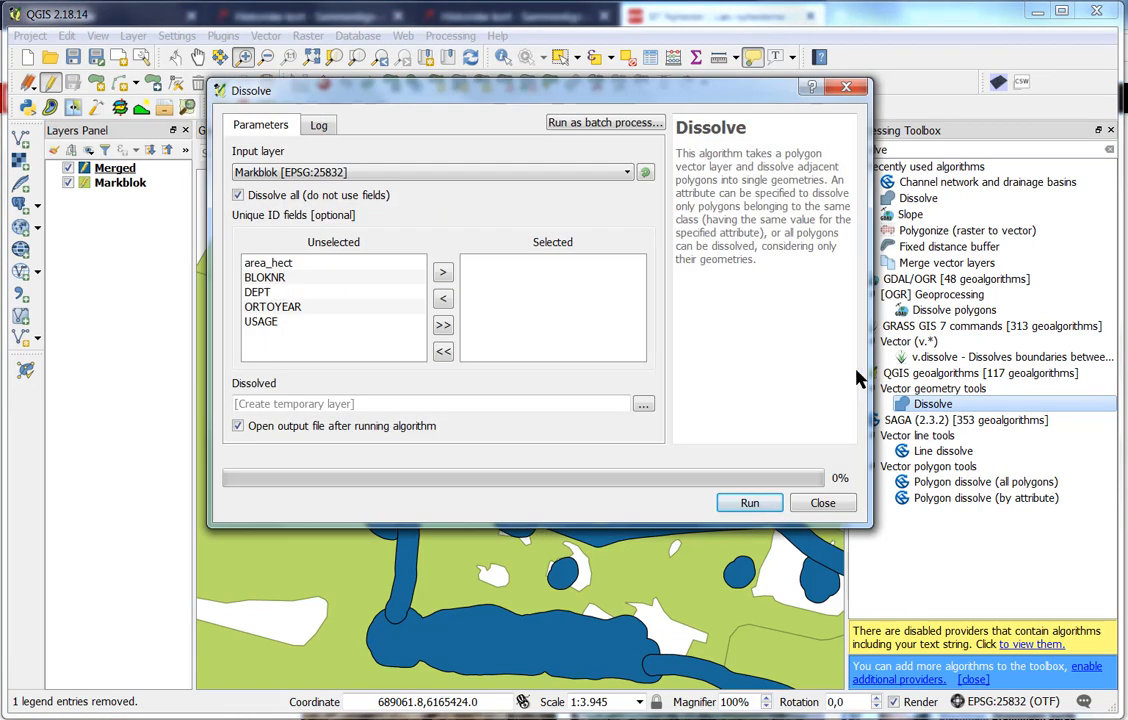
pyautogui.click(524, 174)
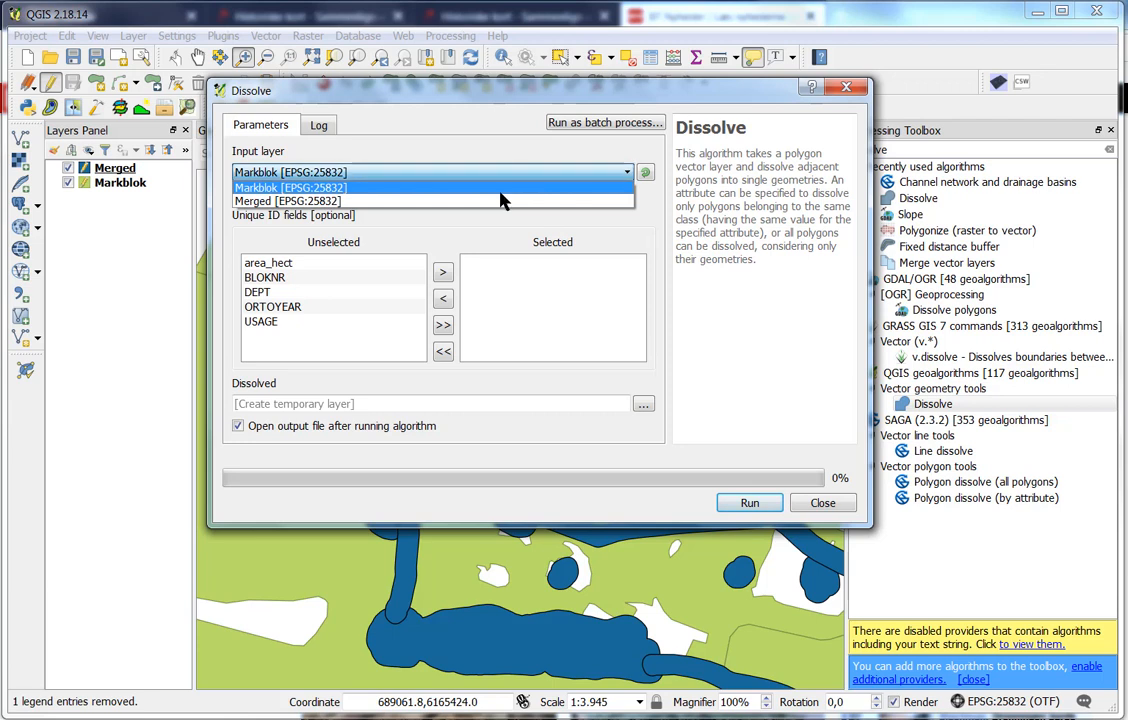
pyautogui.click(497, 201)
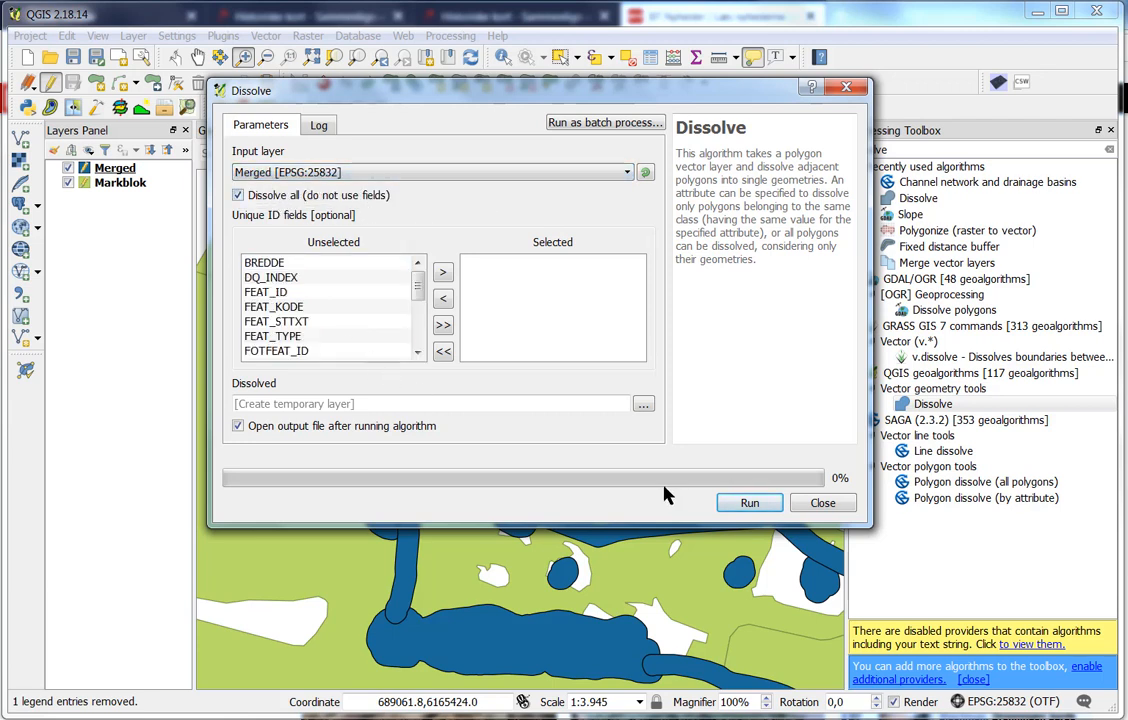
pyautogui.click(750, 503)
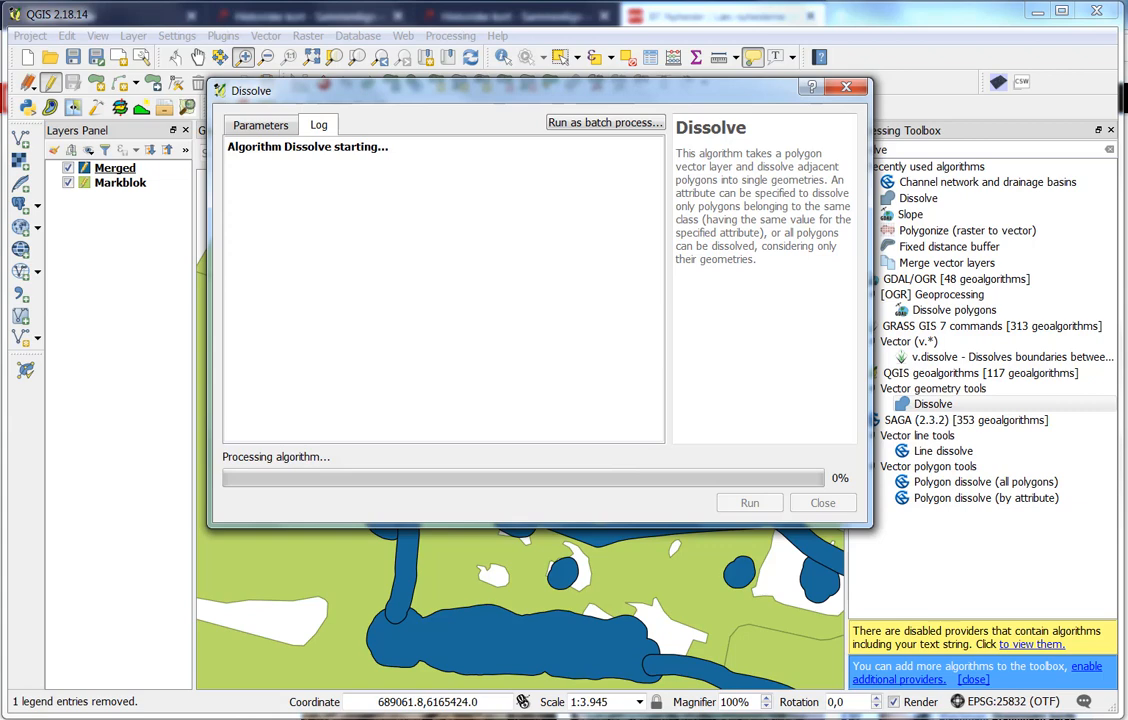
pyautogui.click(808, 719)
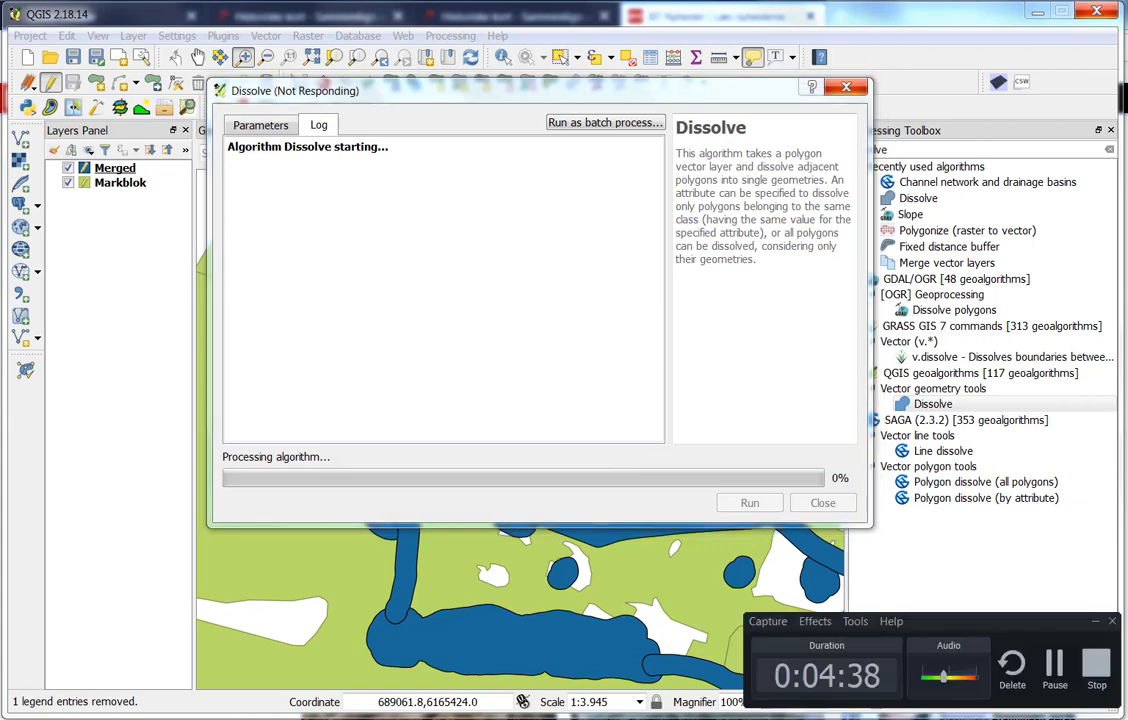
pyautogui.click(1055, 666)
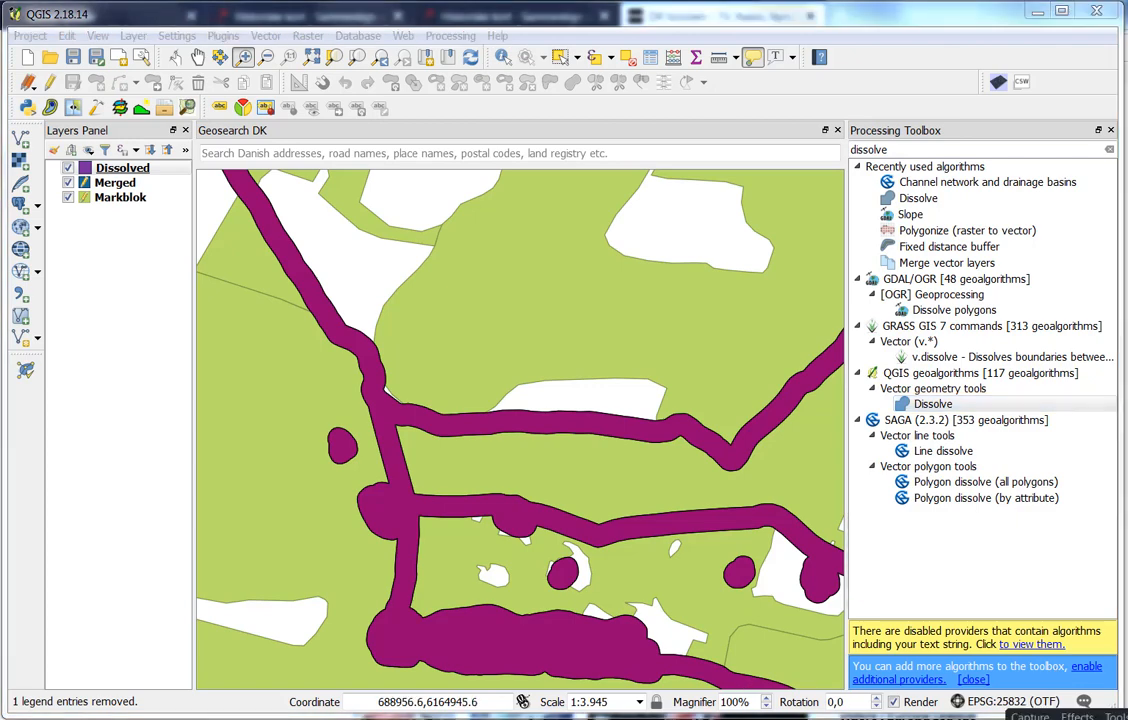
# Step: Remove the Merged layer from the project, keeping Dissolved and Markblok
pyautogui.click(125, 187)
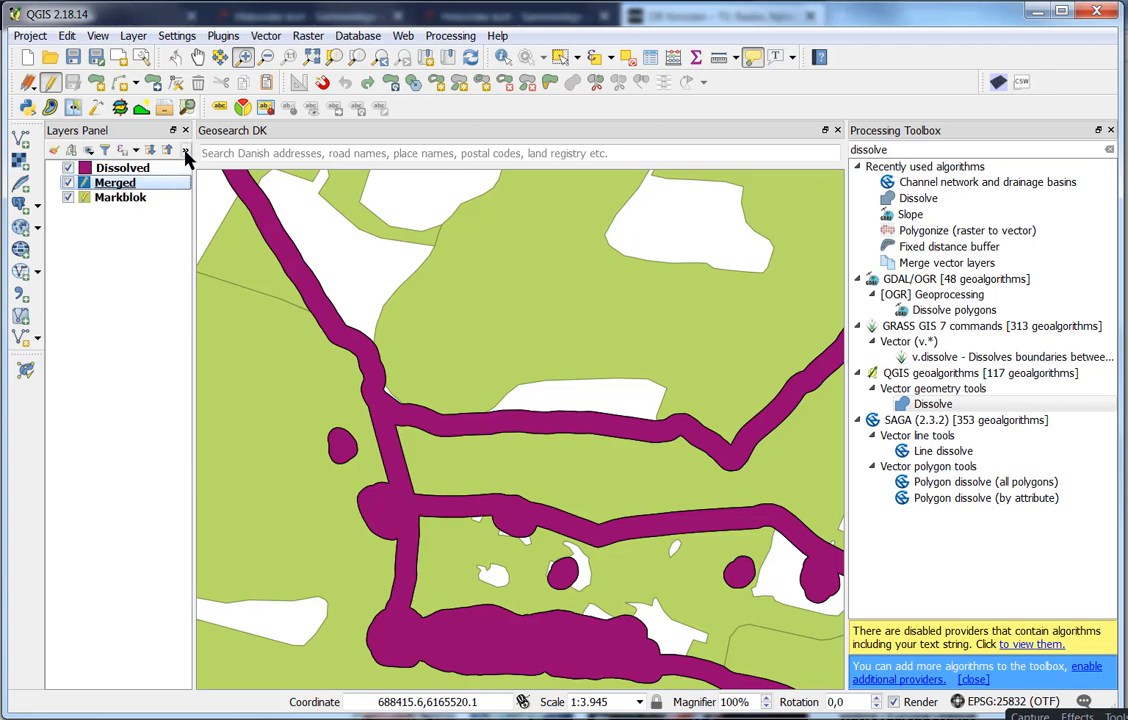
pyautogui.click(220, 172)
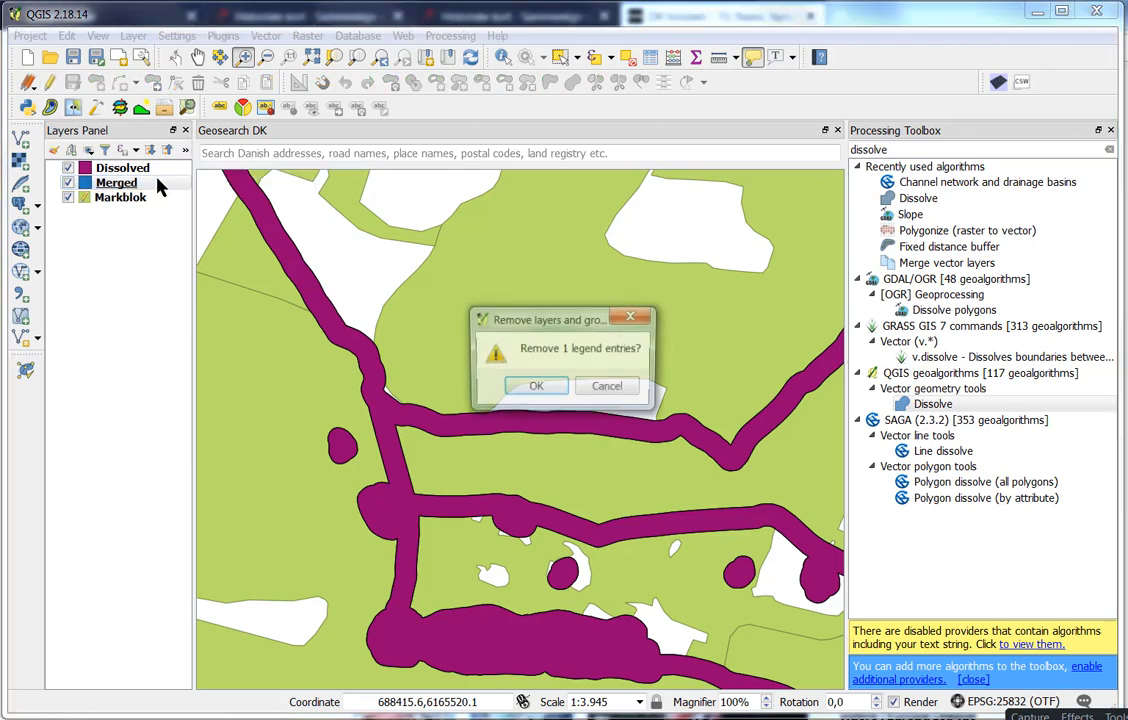
pyautogui.click(536, 388)
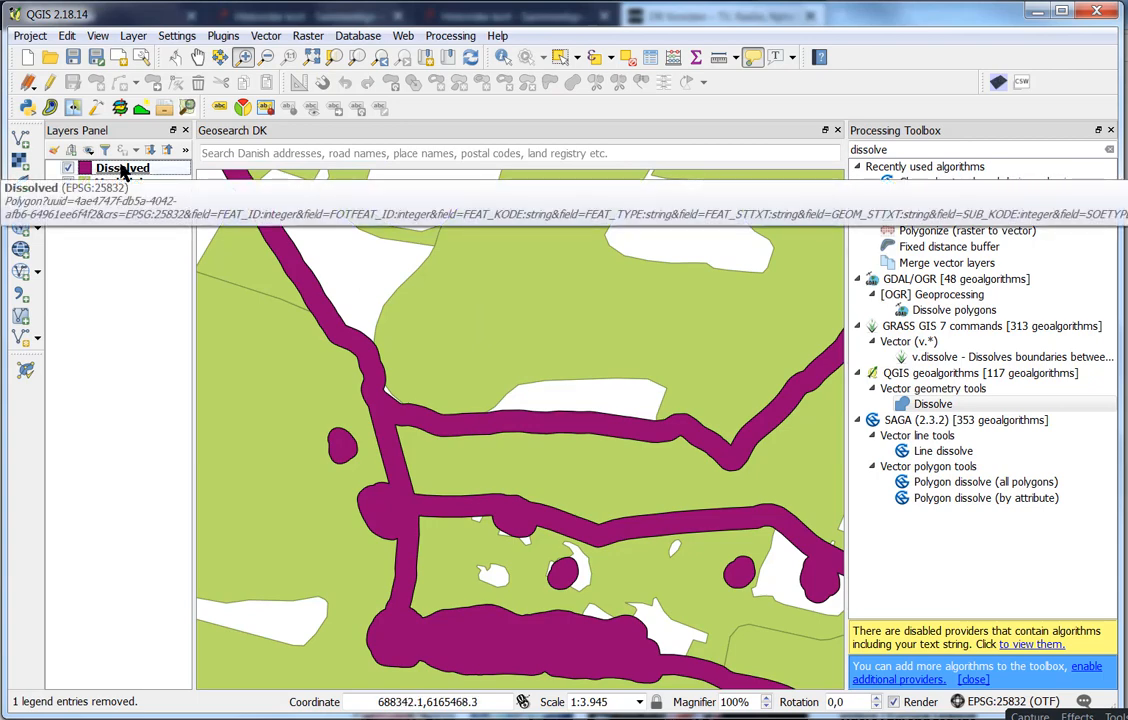
# Step: Make the Dissolved layer's fill symbol semi-transparent so the Markblok layer shows through it
pyautogui.click(146, 168)
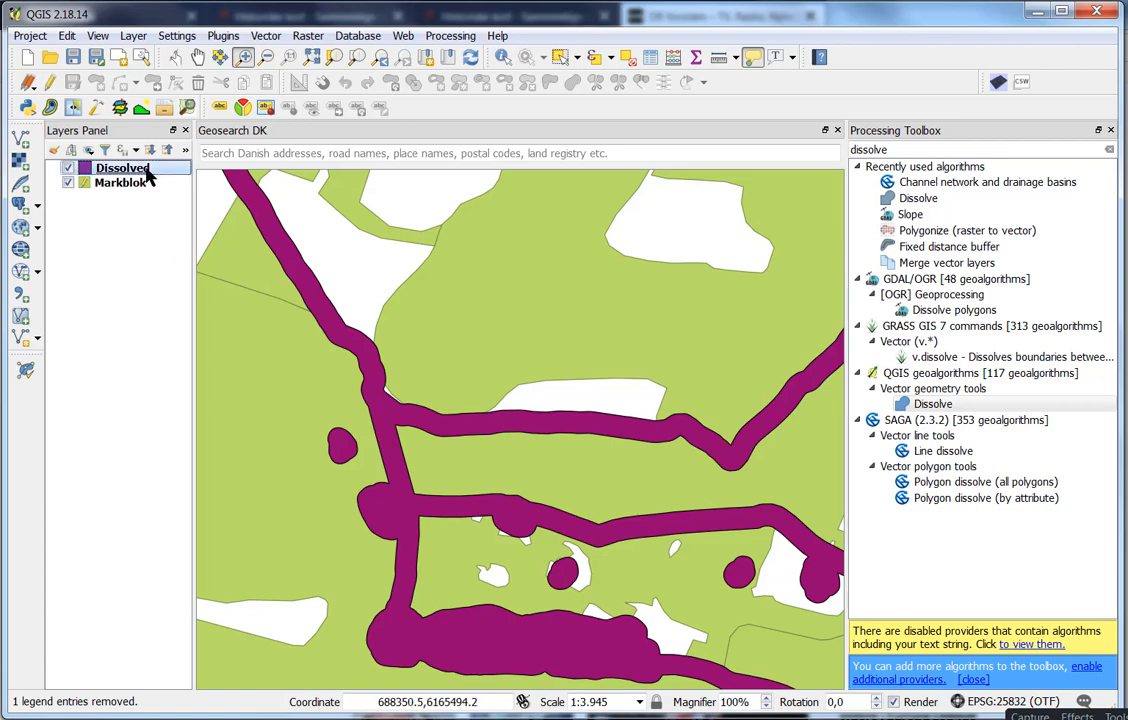
pyautogui.doubleClick(146, 172)
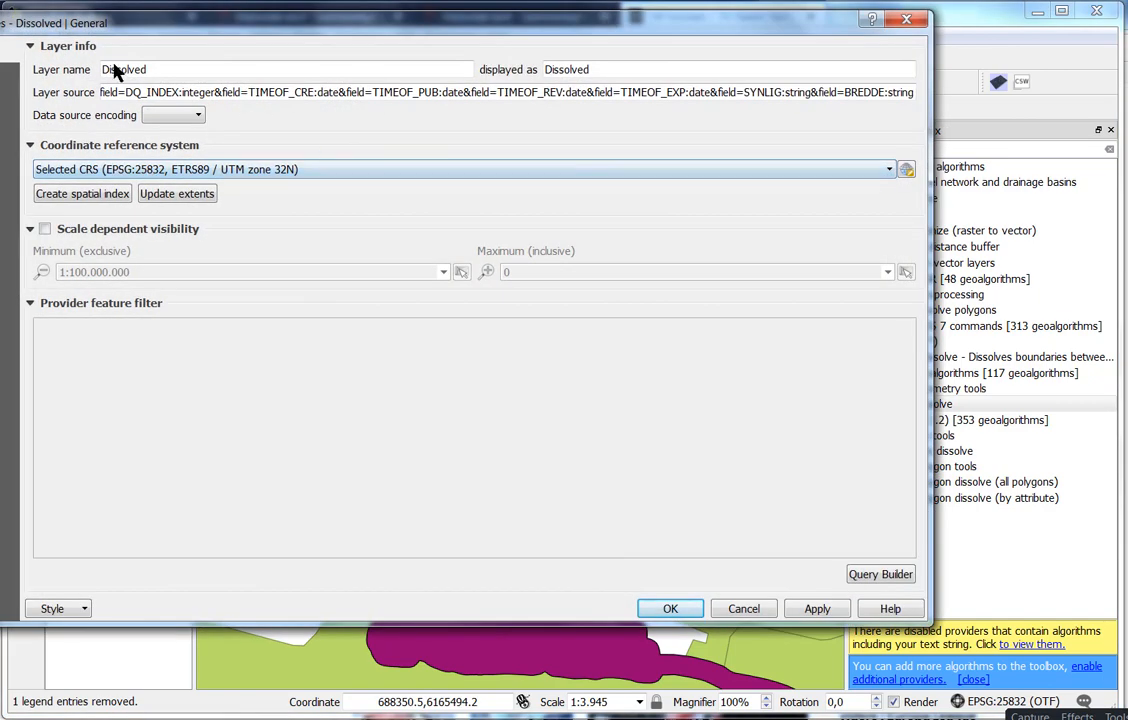
pyautogui.moveTo(73, 28); pyautogui.dragTo(253, 45)
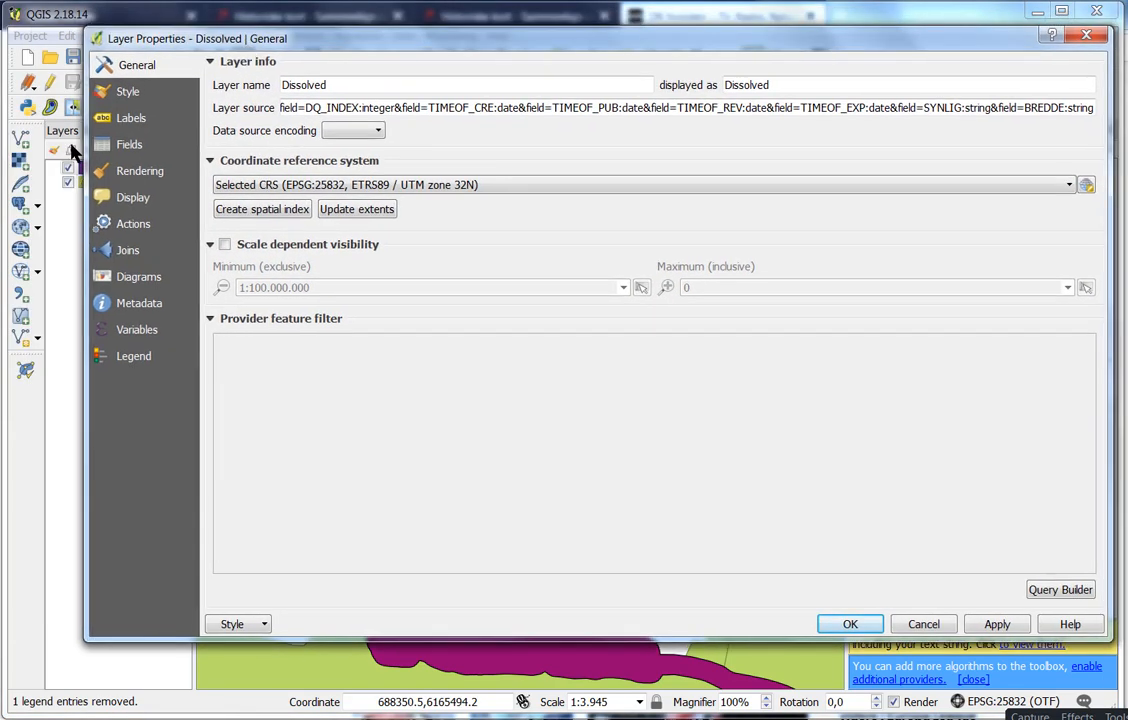
pyautogui.click(155, 92)
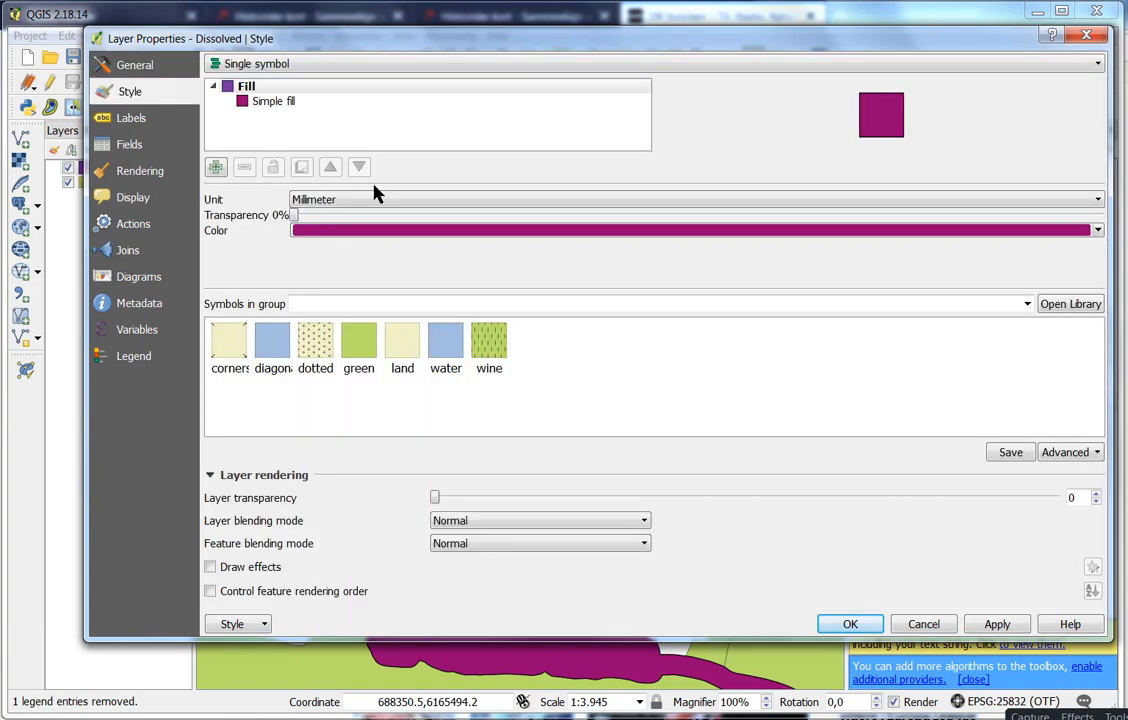
pyautogui.moveTo(295, 218); pyautogui.dragTo(640, 220)
pyautogui.click(850, 624)
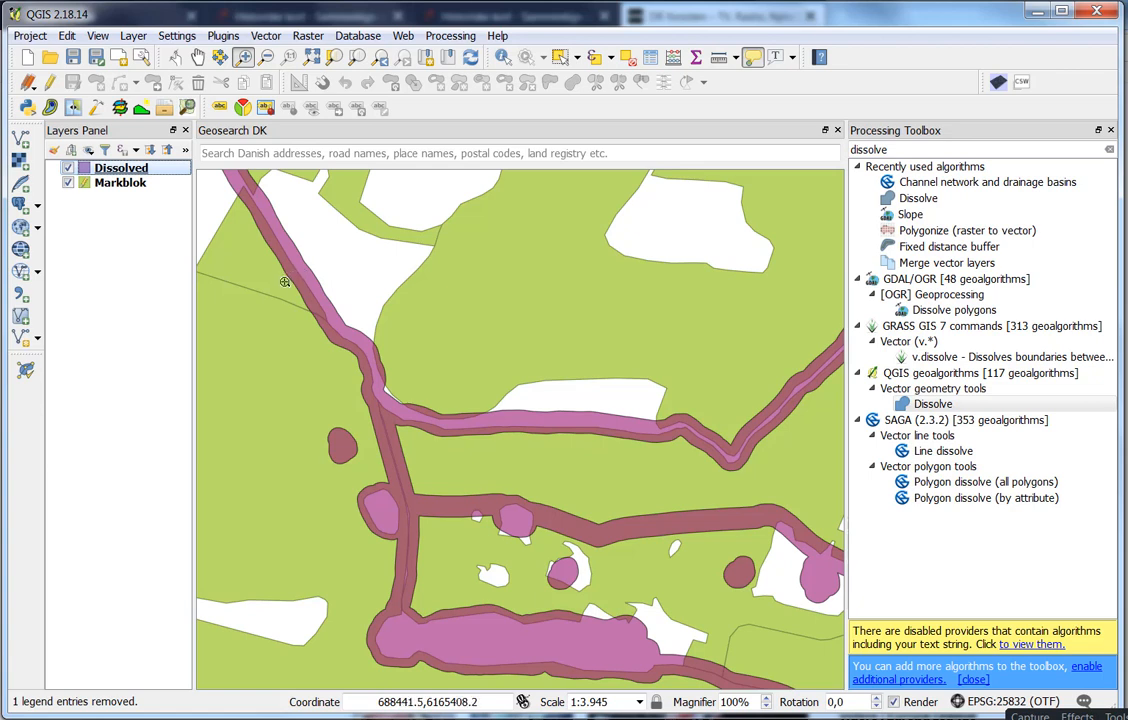
pyautogui.moveTo(285, 281)
# Step: Find the QGIS Clip tool and set Markblok as the input layer, with Dissolved as the clip layer
pyautogui.doubleClick(895, 149)
pyautogui.write('clip')
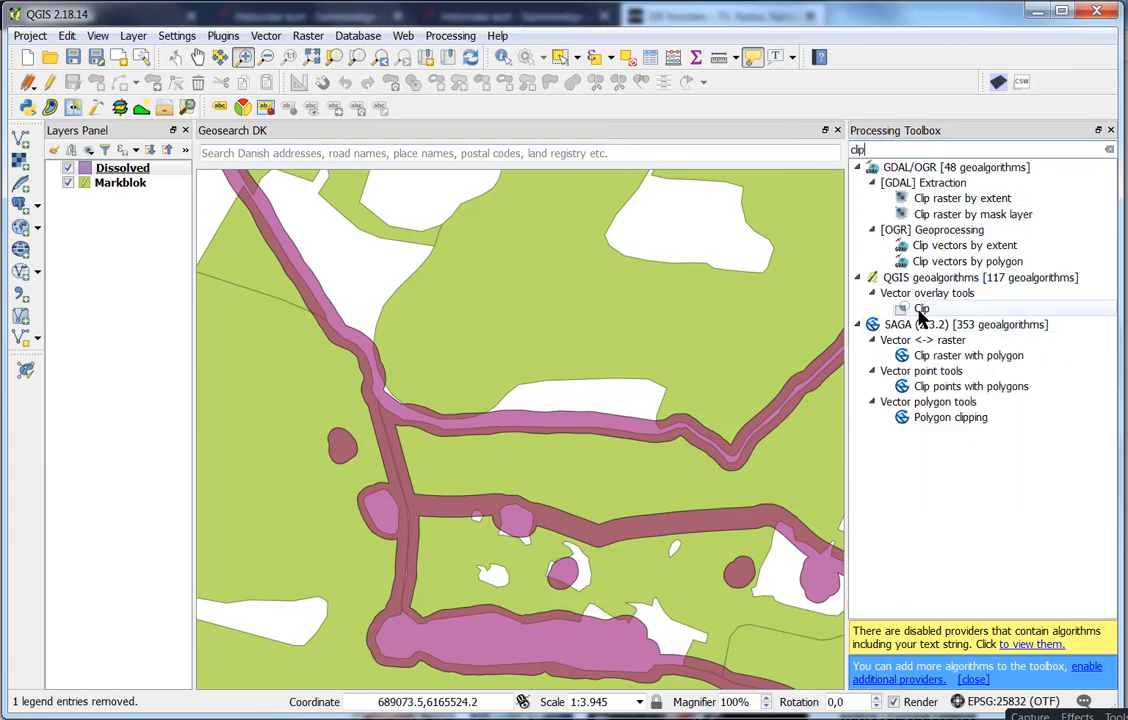
pyautogui.doubleClick(921, 309)
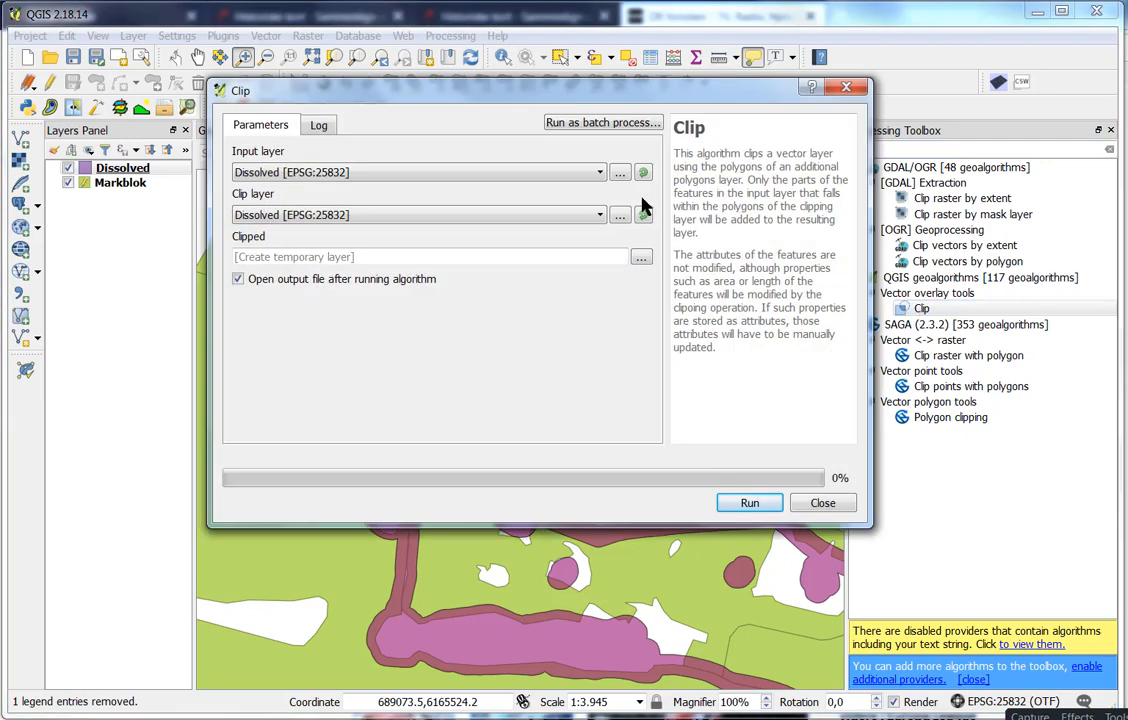
pyautogui.click(565, 176)
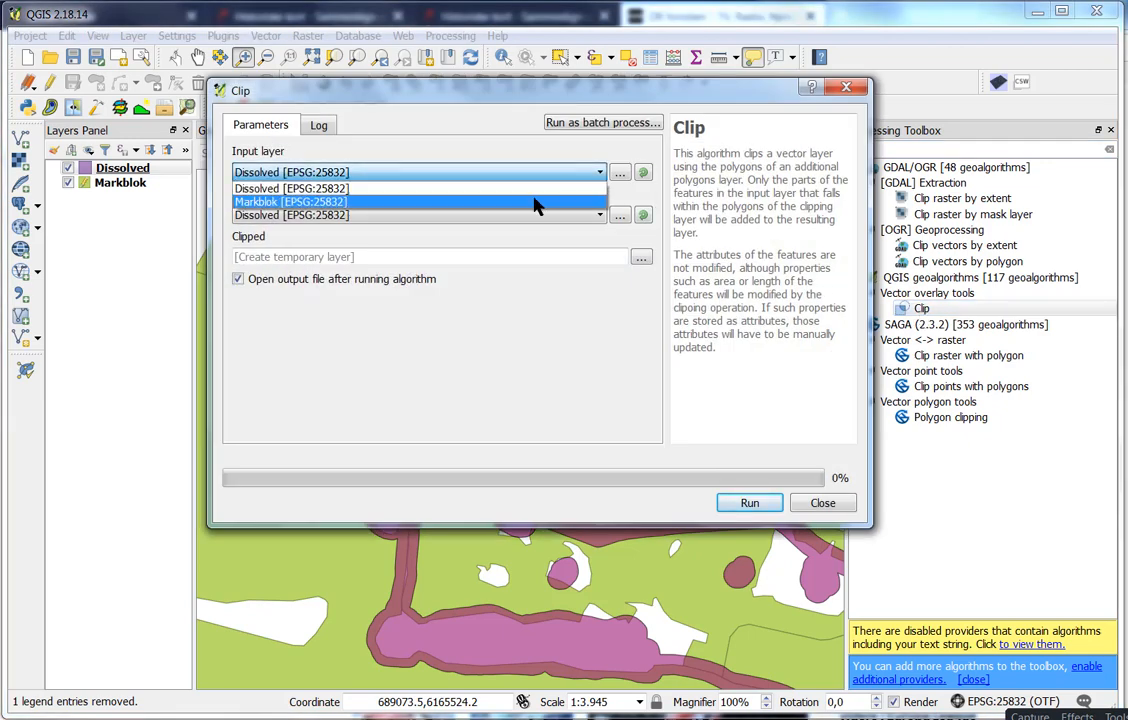
pyautogui.click(533, 206)
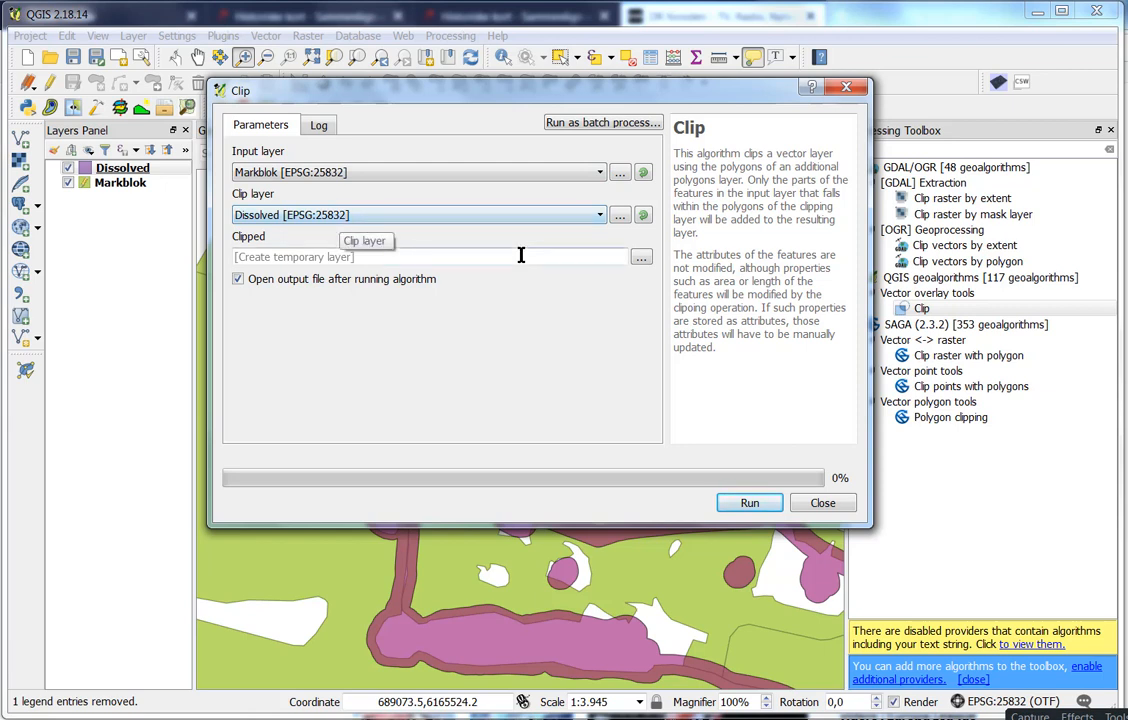
# Step: Set the clipped output to a shapefile named zone in C:\gis and run the clip
pyautogui.click(641, 258)
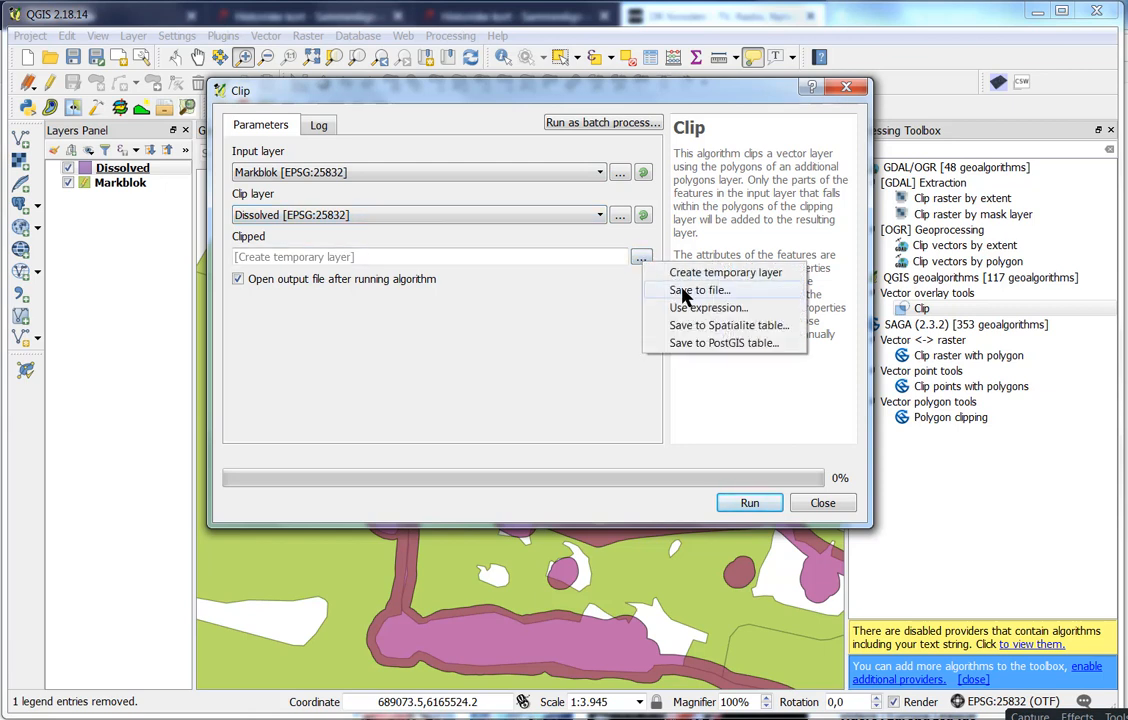
pyautogui.click(686, 290)
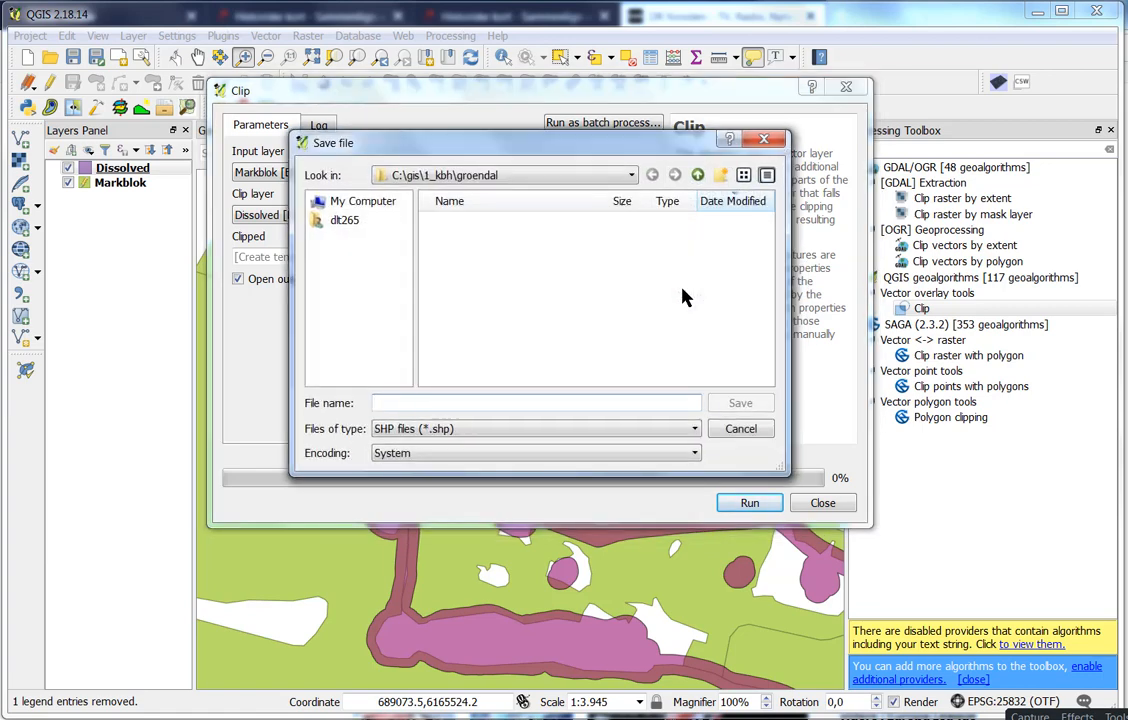
pyautogui.click(697, 175)
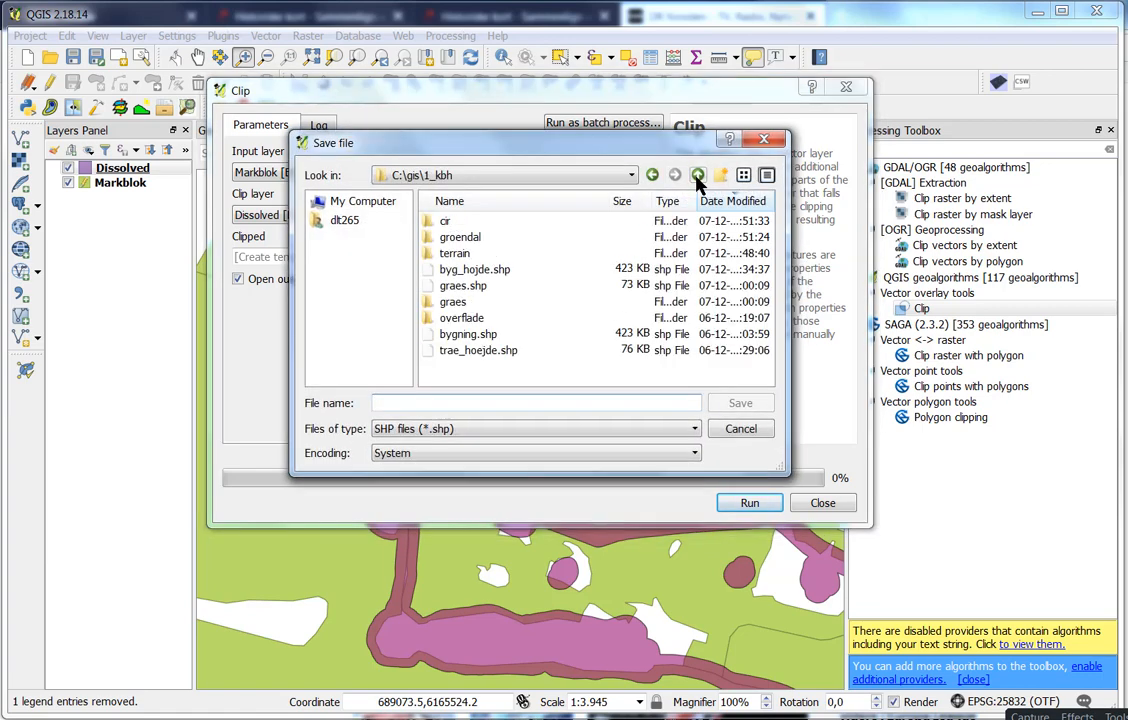
pyautogui.click(697, 175)
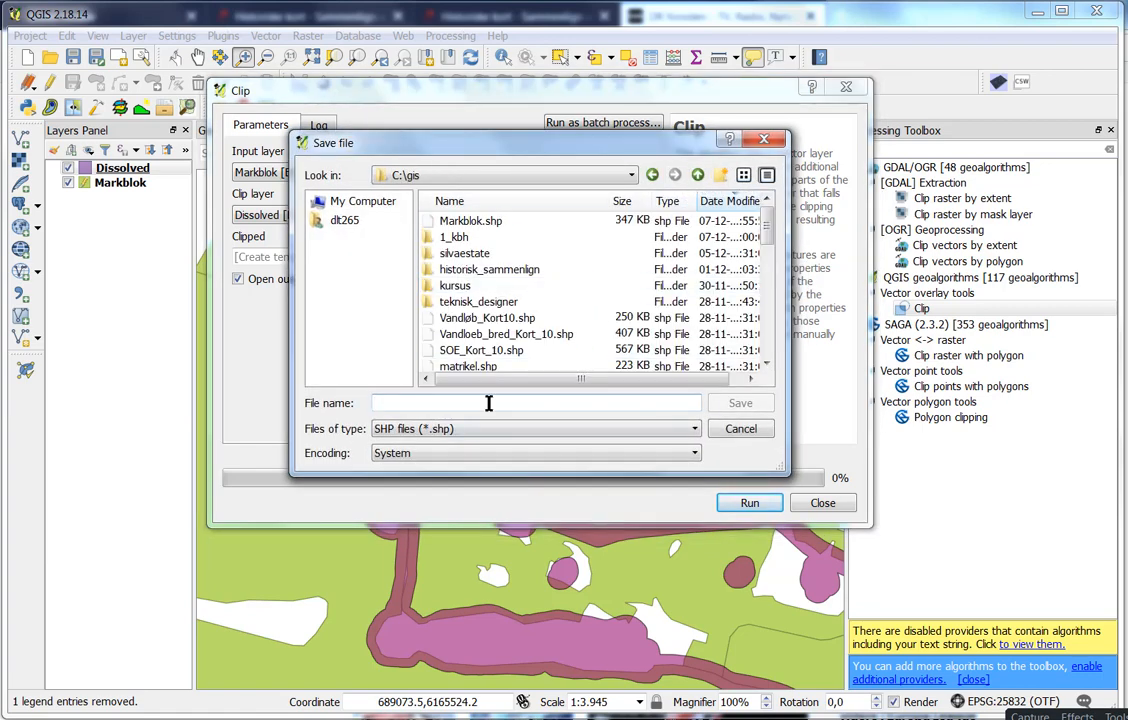
pyautogui.write('zone')
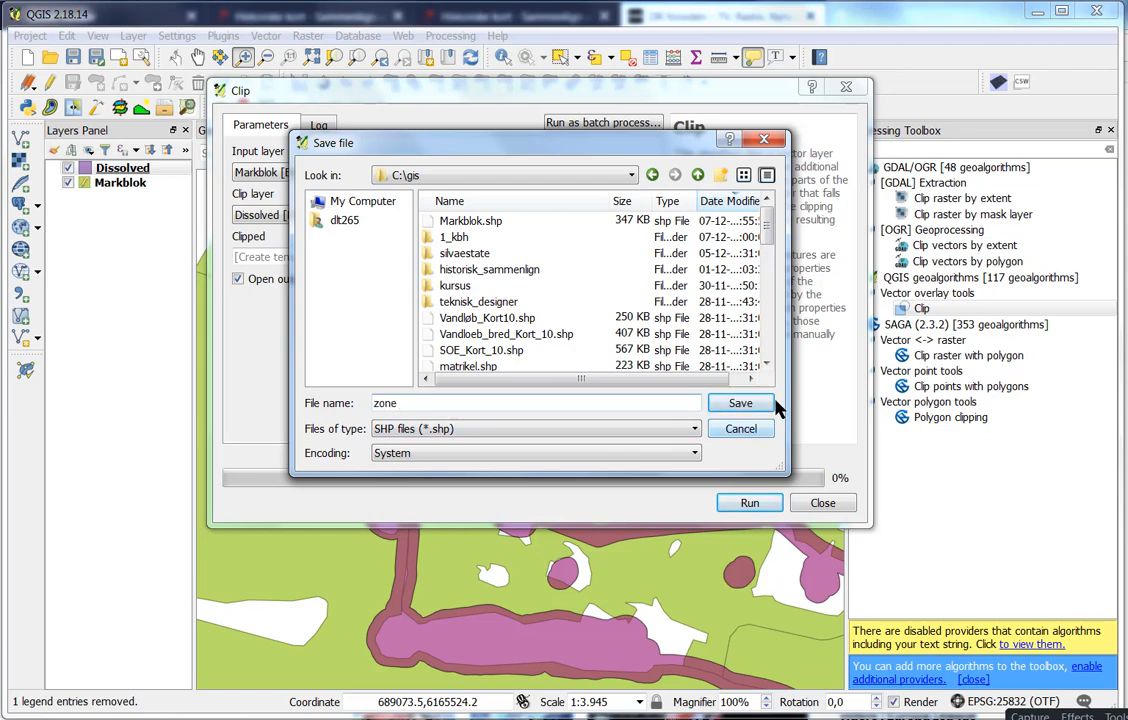
pyautogui.click(745, 404)
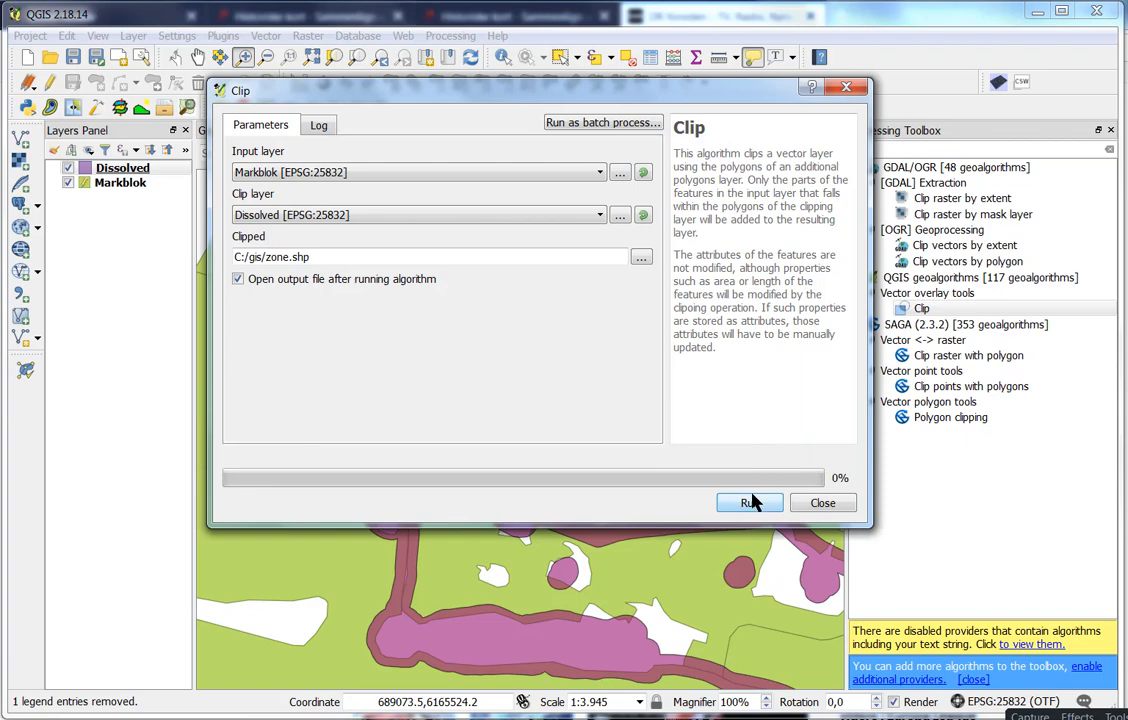
pyautogui.click(749, 503)
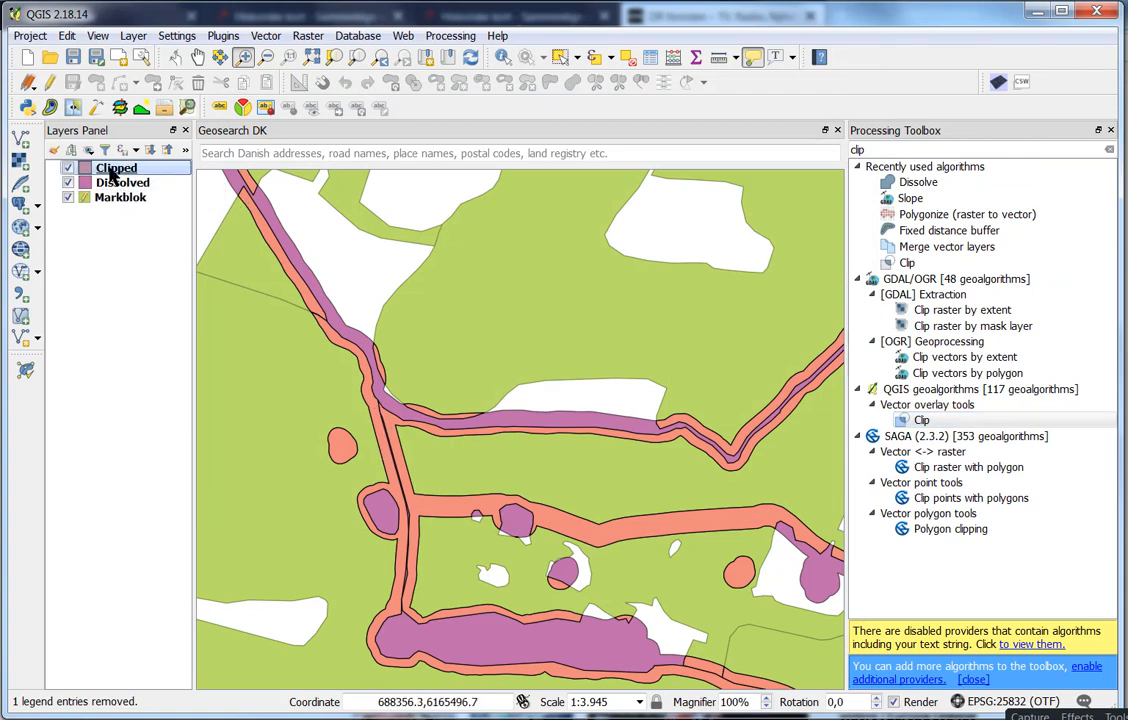
# Step: Rename the Clipped layer as Zone in its layer properties
pyautogui.doubleClick(113, 173)
pyautogui.click(160, 67)
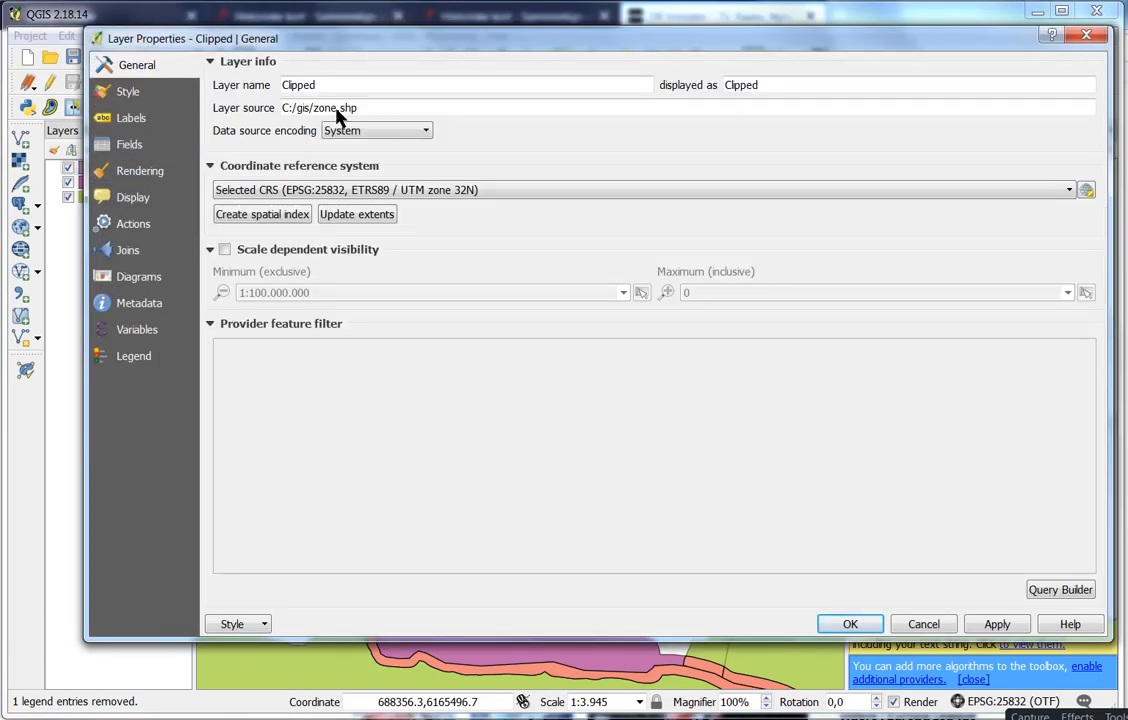
pyautogui.moveTo(360, 86); pyautogui.dragTo(266, 86)
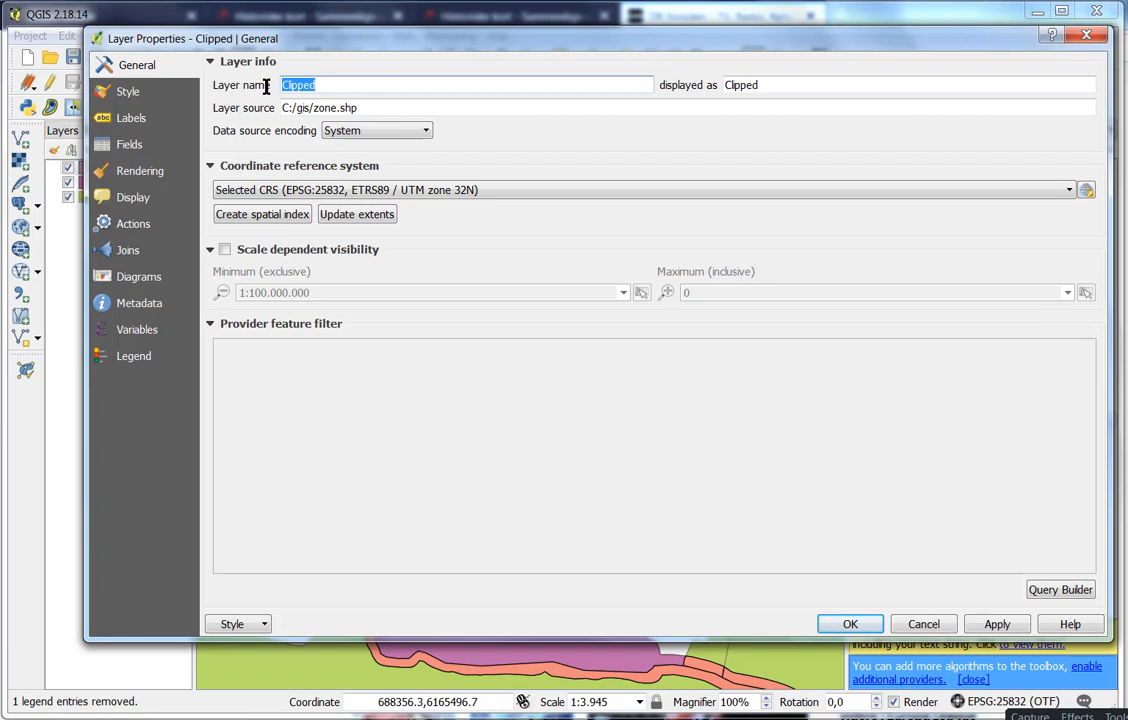
pyautogui.write('Zone')
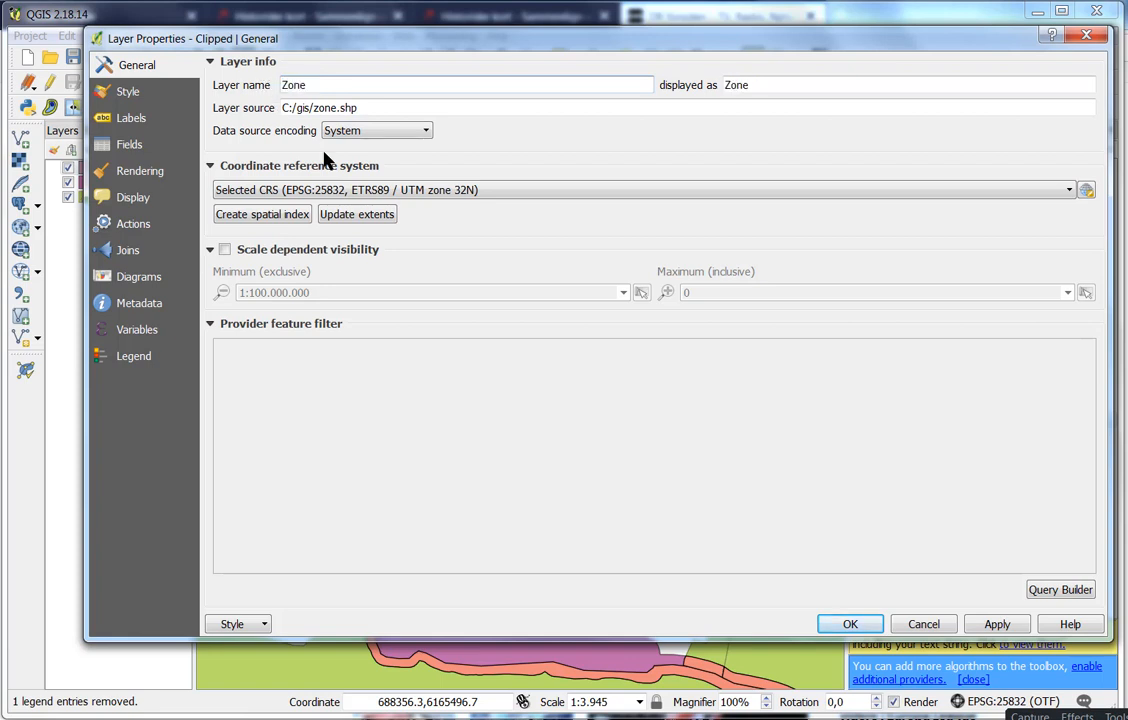
pyautogui.click(850, 624)
# Step: Remove the Dissolved layer from the project, keeping Zone and Markblok
pyautogui.click(147, 185)
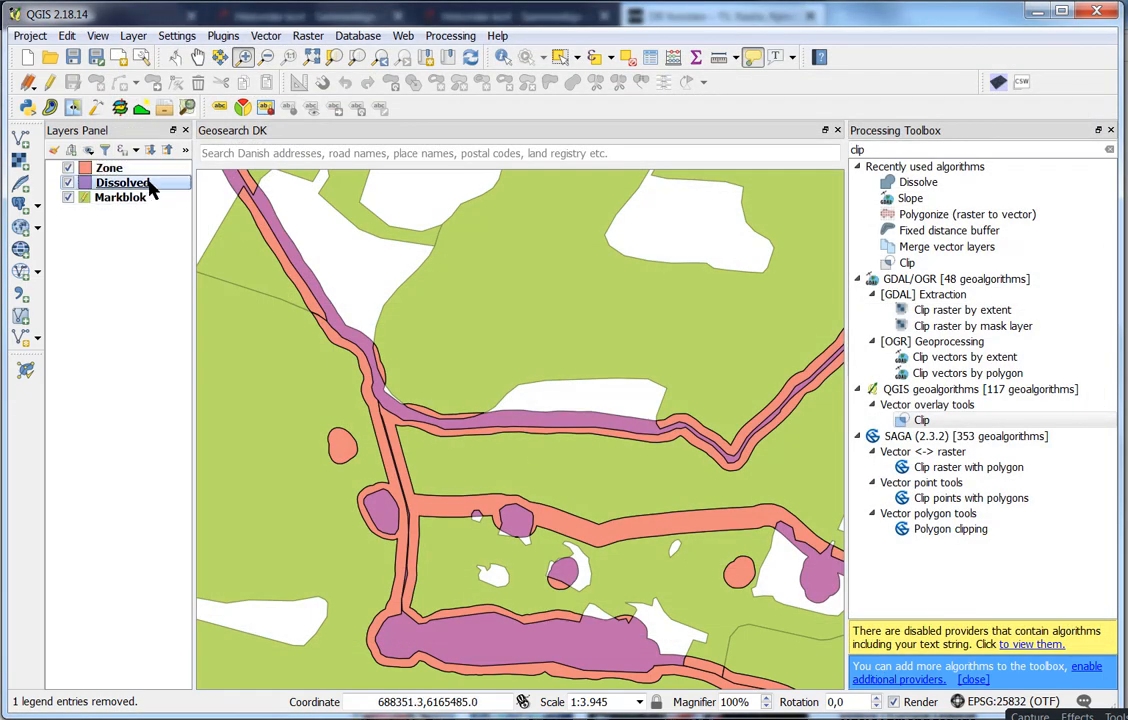
pyautogui.click(186, 150)
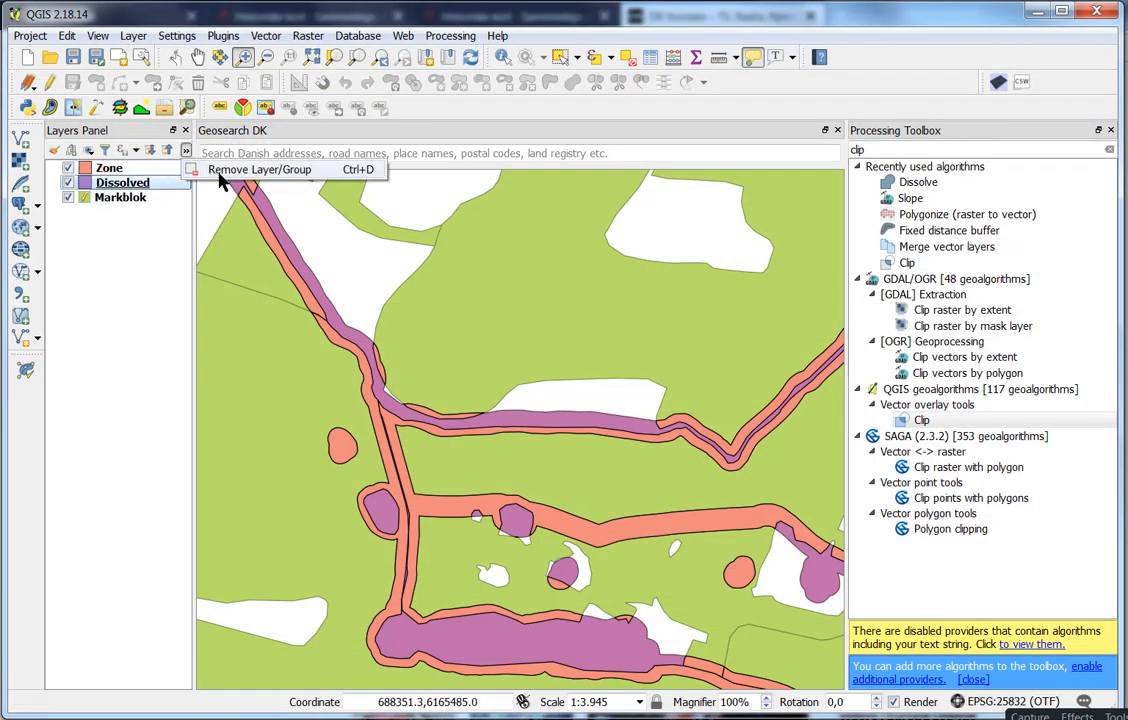
pyautogui.click(222, 172)
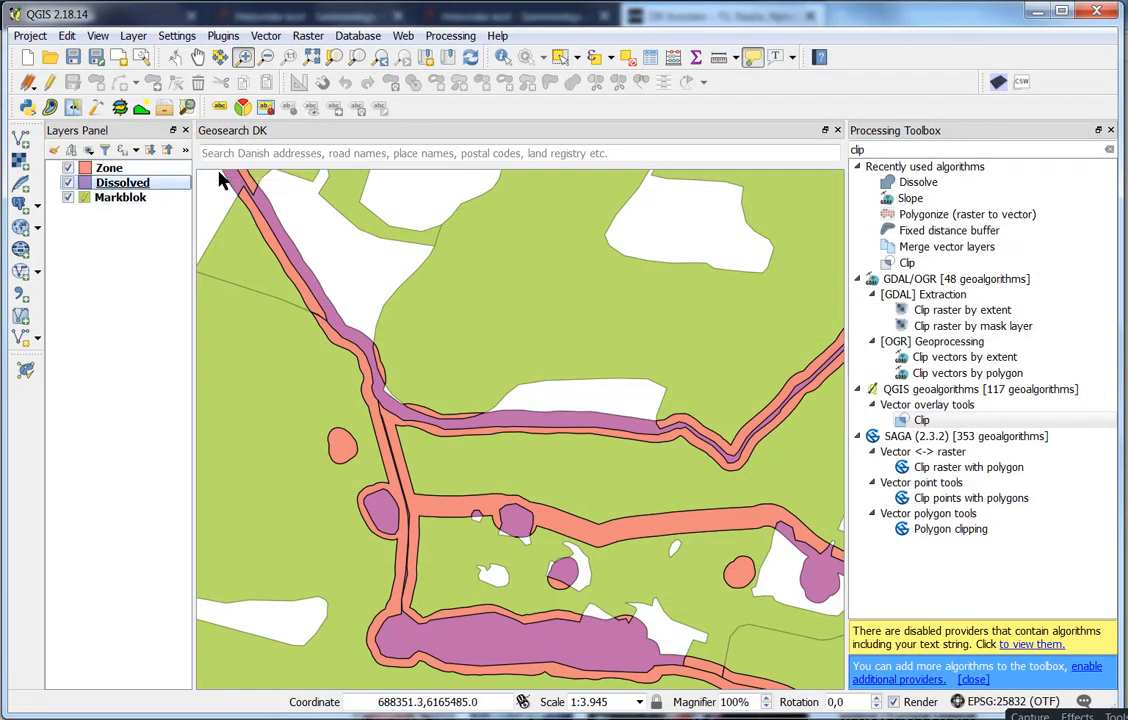
pyautogui.click(527, 388)
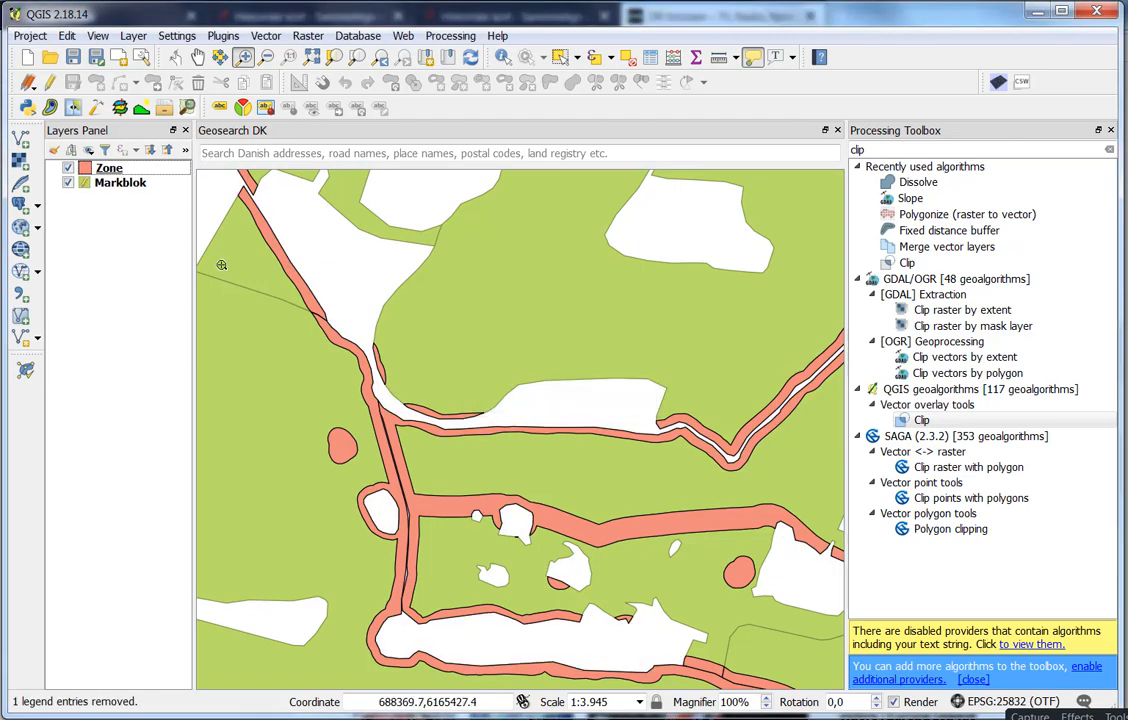
# Step: In the field calculator for the Zone layer's attribute table, define a new decimal field zone_ha with length 10 and precision 2
pyautogui.click(127, 171)
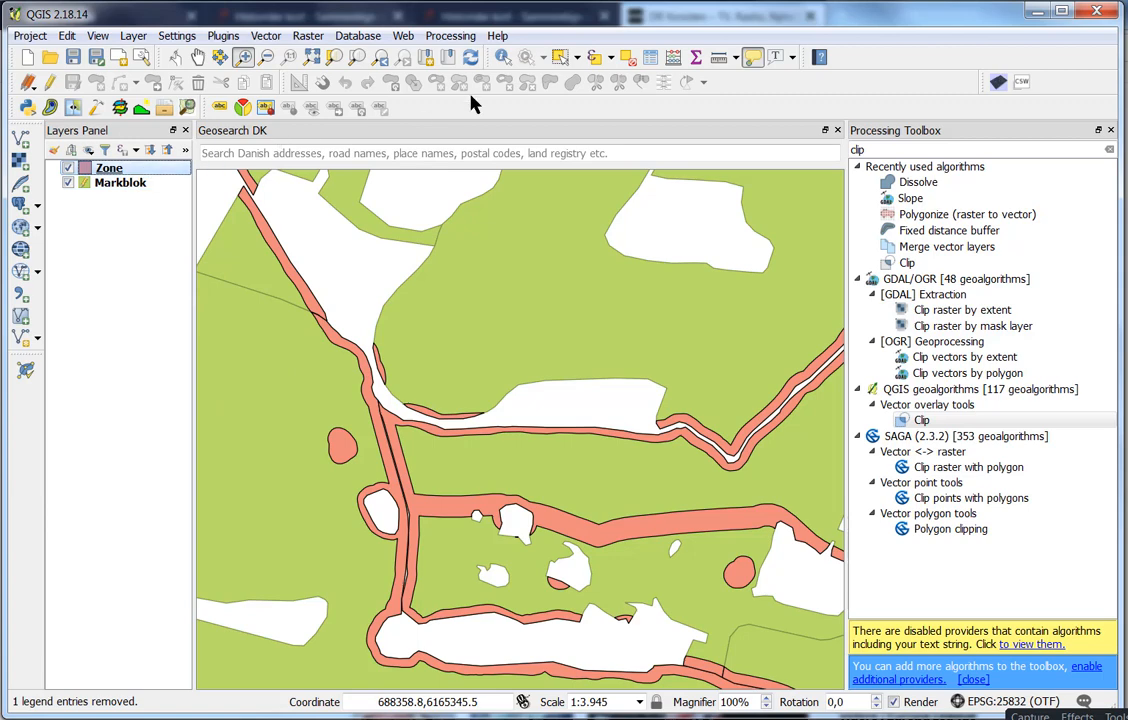
pyautogui.click(647, 61)
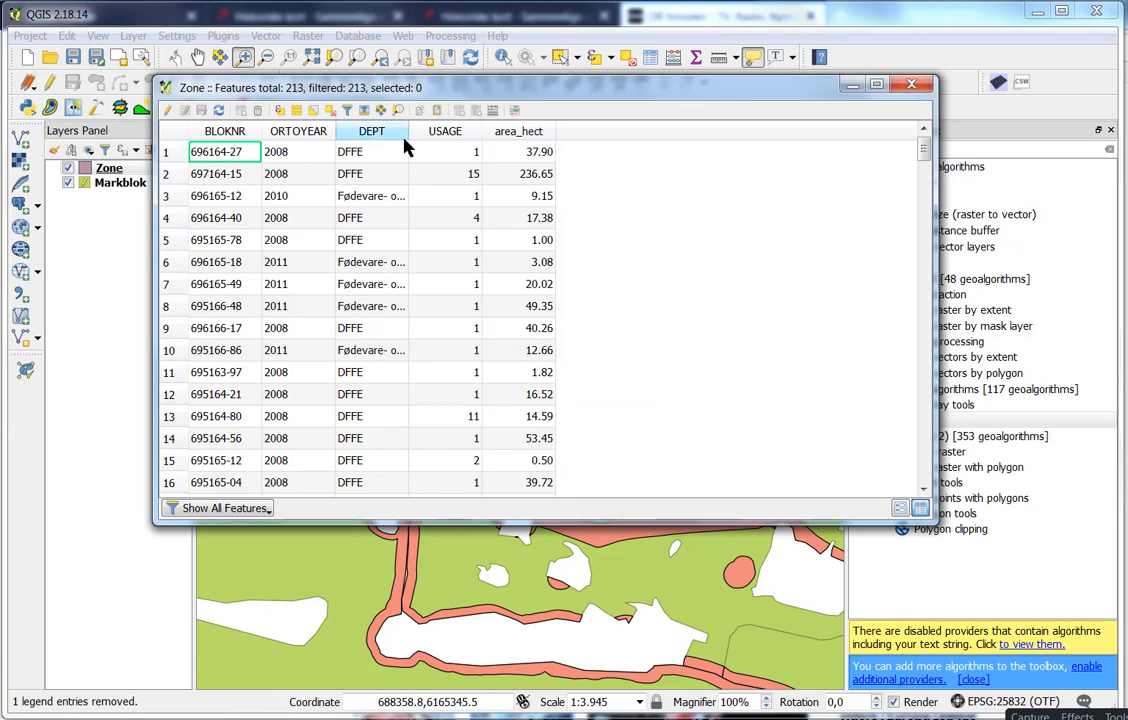
pyautogui.click(514, 110)
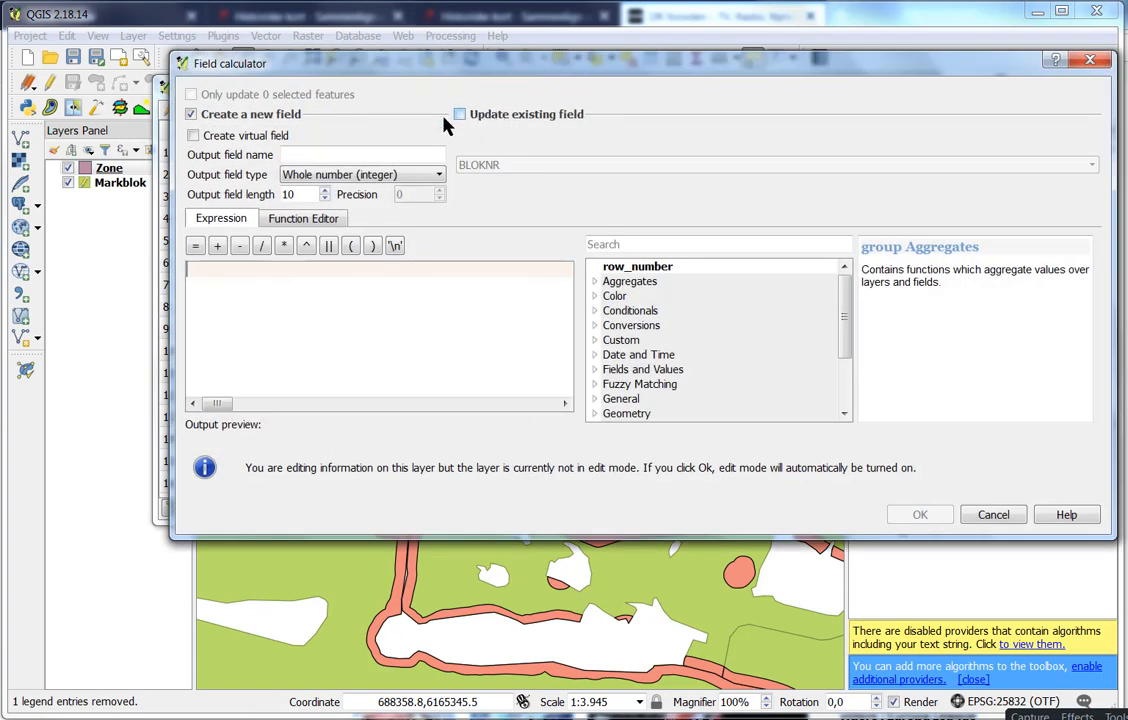
pyautogui.click(388, 154)
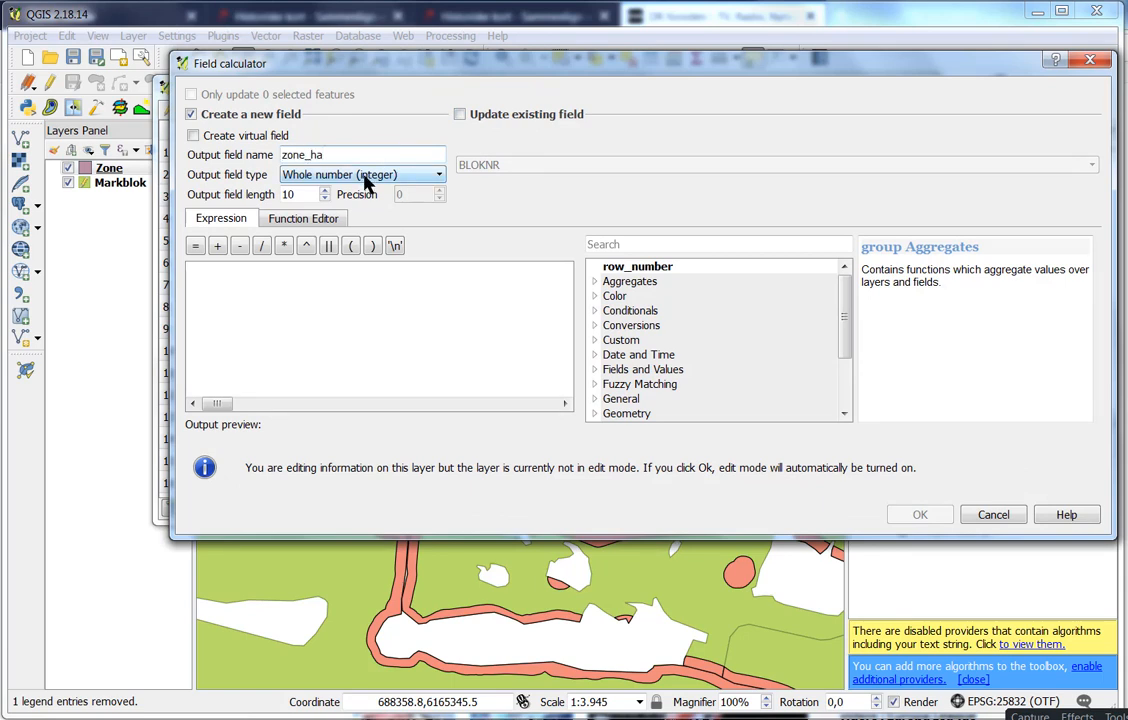
pyautogui.click(365, 176)
pyautogui.click(348, 218)
pyautogui.click(439, 190)
pyautogui.click(439, 190)
# Step: Calculate the zone_ha field in hectares with the expression $area/10000
pyautogui.click(388, 267)
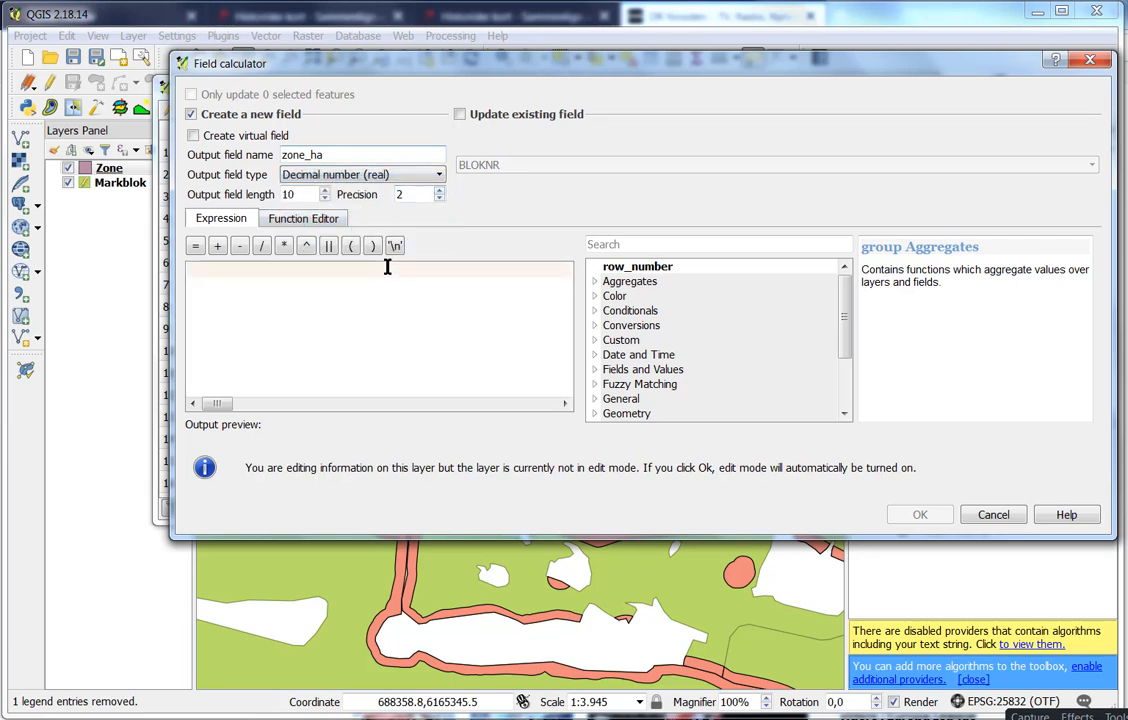
pyautogui.write('$area')
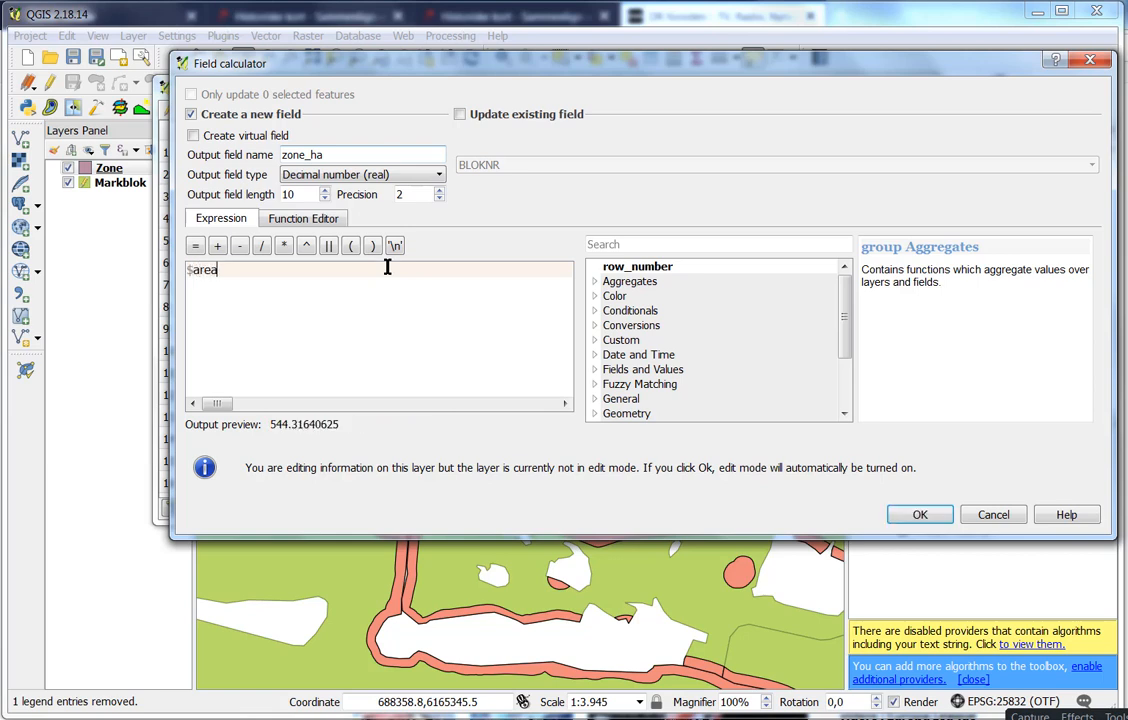
pyautogui.write('/10000')
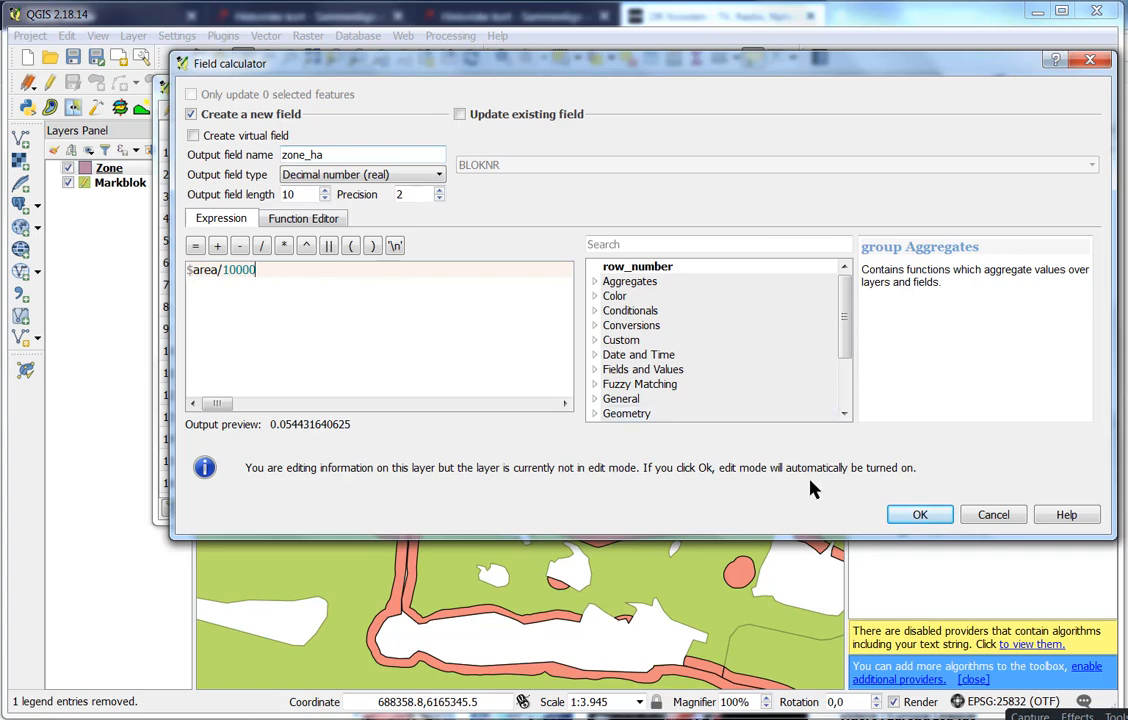
pyautogui.click(938, 518)
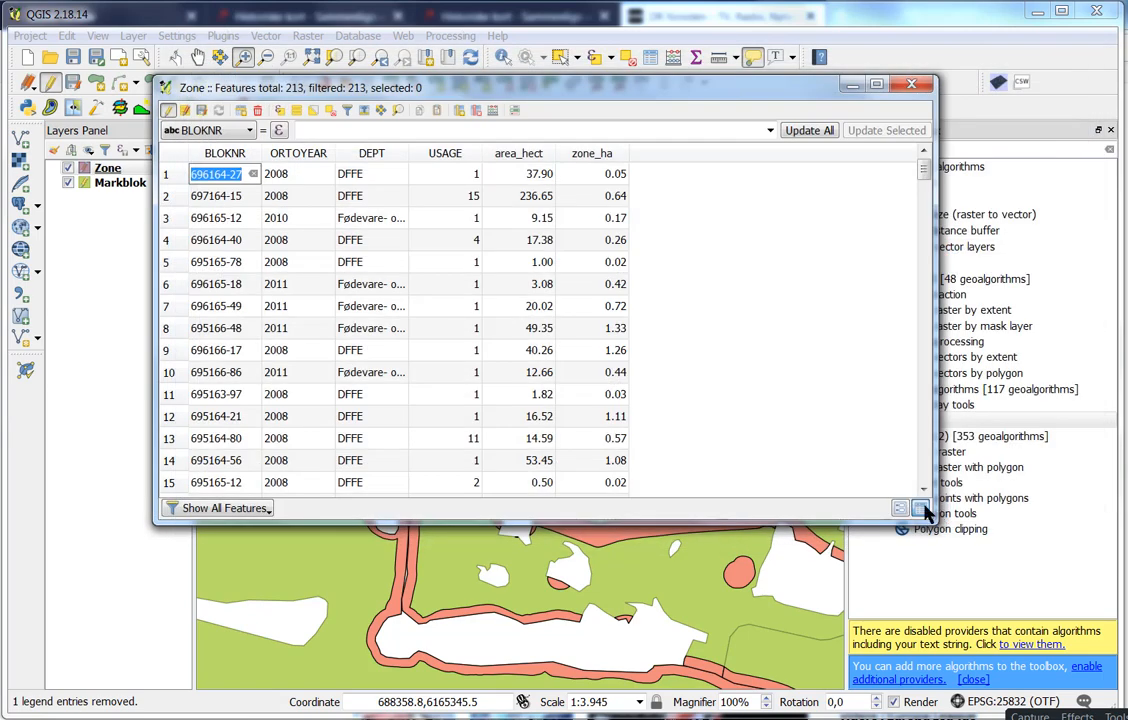